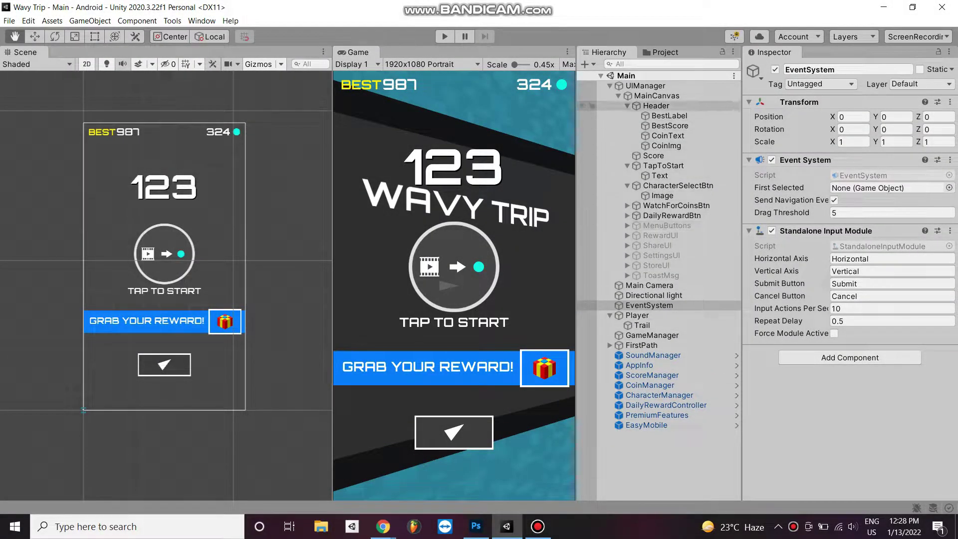
Step: Enter Play mode and play a first short run, then return from game over to the title screen
{"action": "left_click", "coordinate": [445, 36]}
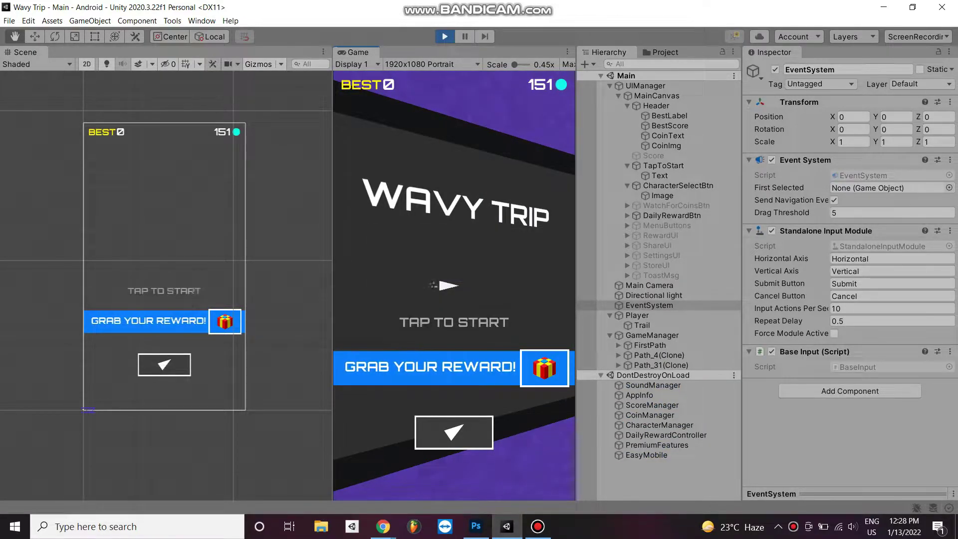
{"action": "left_click", "coordinate": [488, 280]}
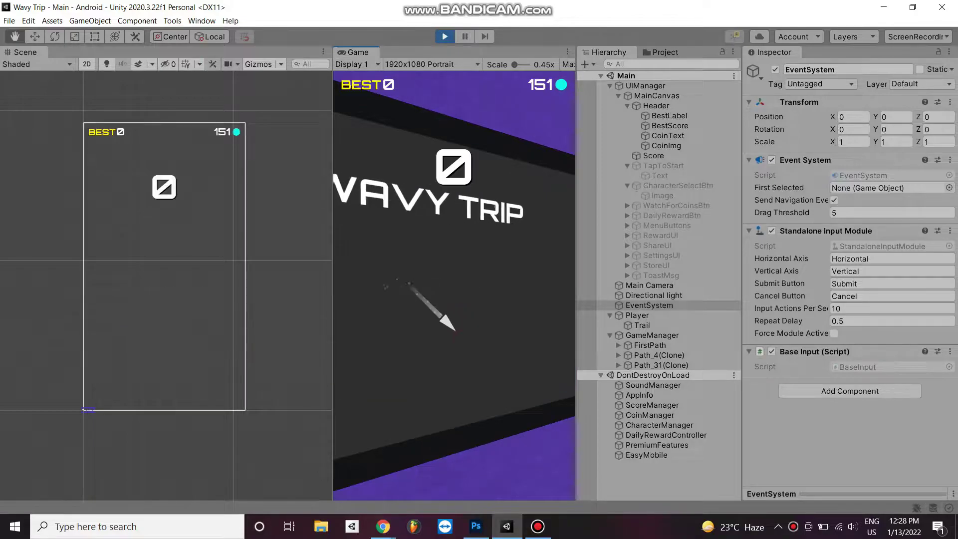
{"action": "left_click", "coordinate": [488, 280]}
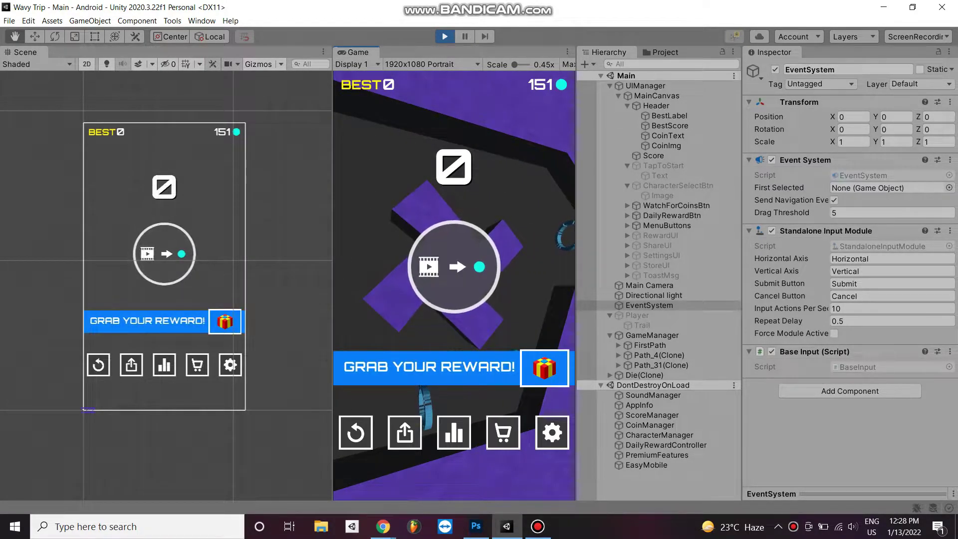
{"action": "left_click", "coordinate": [356, 431]}
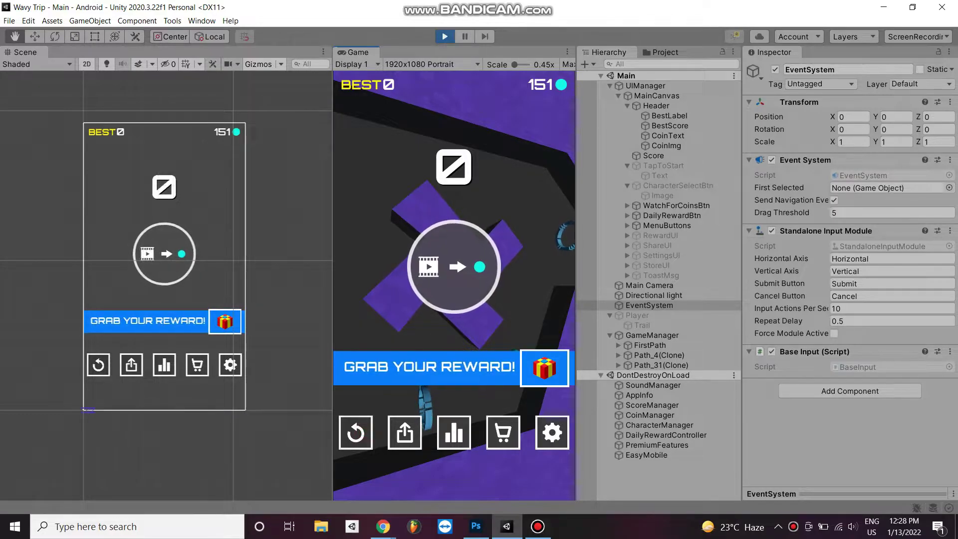
Step: Start a new run and keep switching the arrow's direction until the game-over screen appears
{"action": "left_click", "coordinate": [445, 321]}
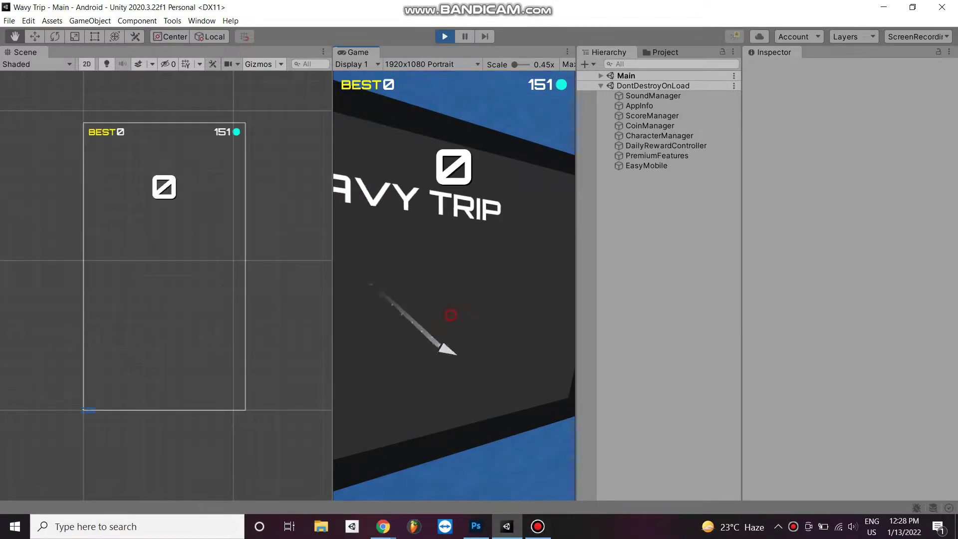
{"action": "left_click", "coordinate": [461, 281]}
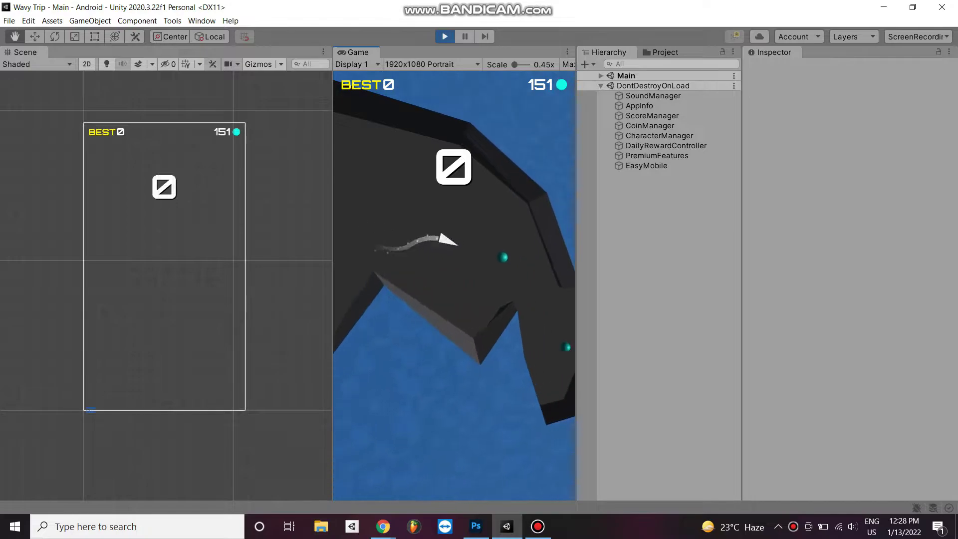
{"action": "left_click", "coordinate": [455, 280]}
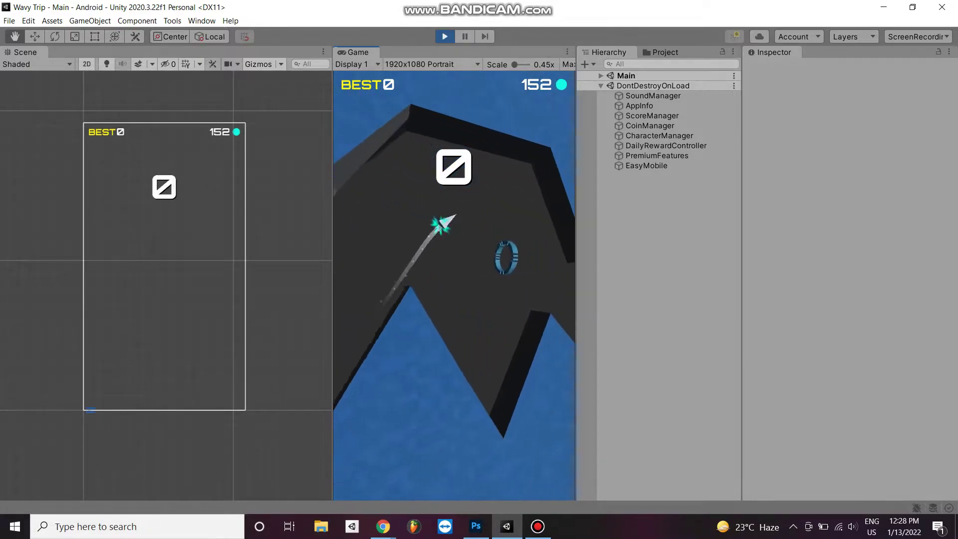
{"action": "left_click", "coordinate": [455, 280]}
{"action": "left_click", "coordinate": [455, 280]}
{"action": "left_click", "coordinate": [458, 277]}
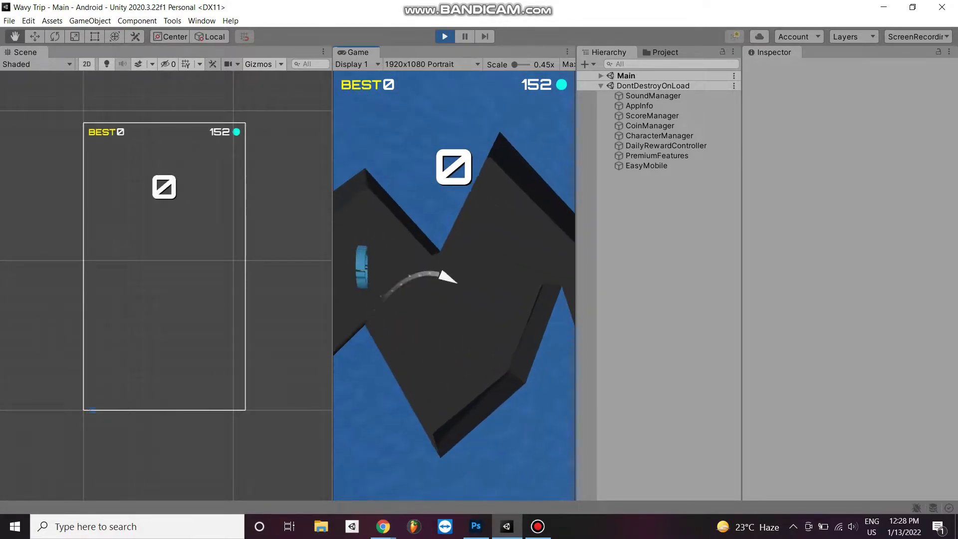
{"action": "left_click", "coordinate": [458, 276]}
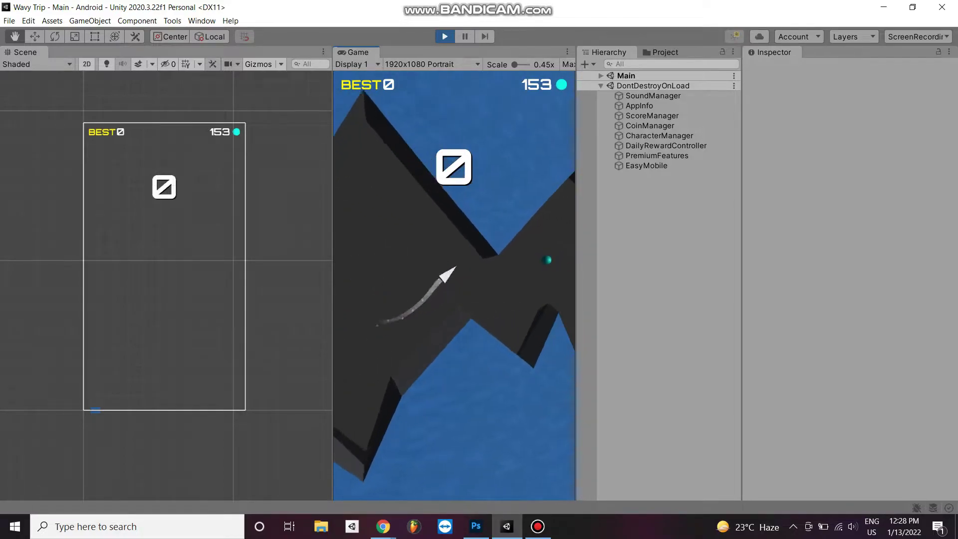
{"action": "left_click", "coordinate": [455, 273]}
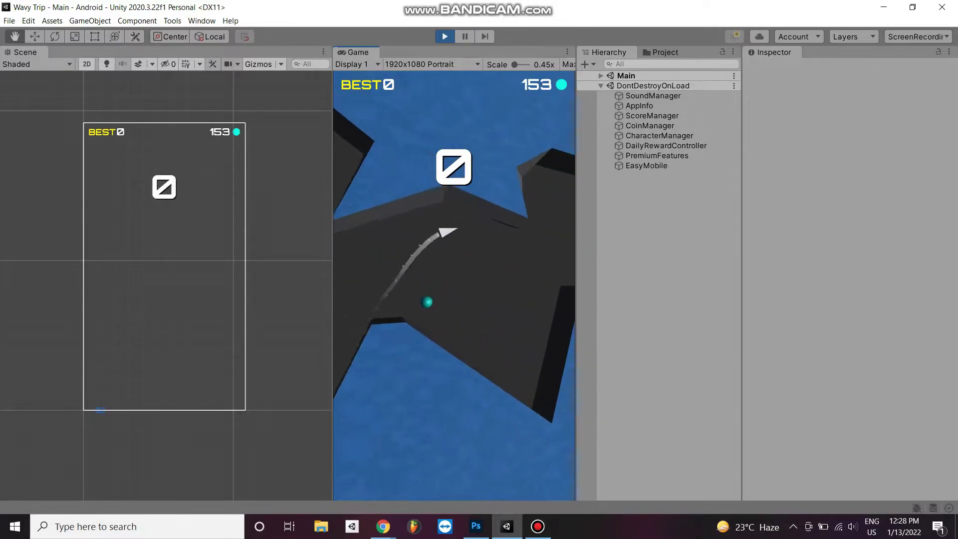
{"action": "left_click", "coordinate": [456, 272]}
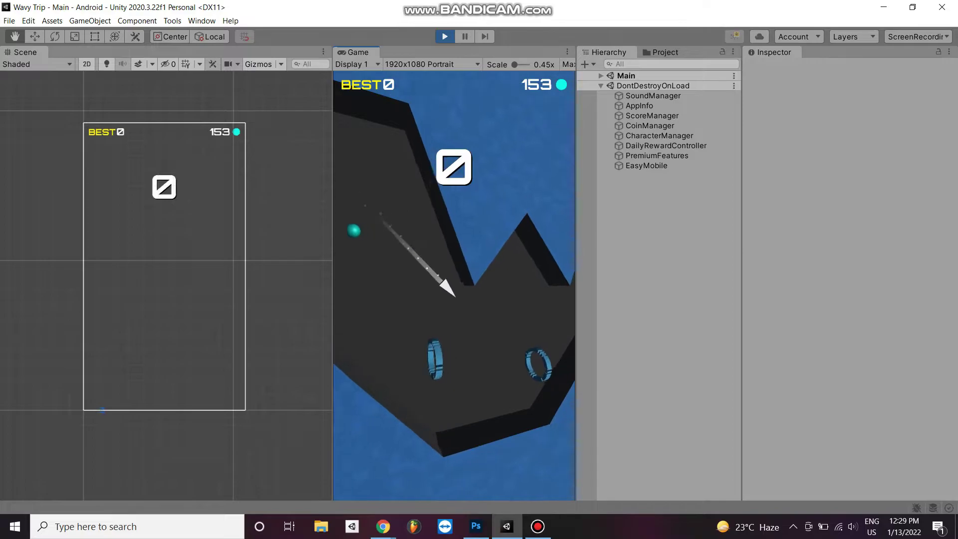
{"action": "left_click", "coordinate": [454, 273]}
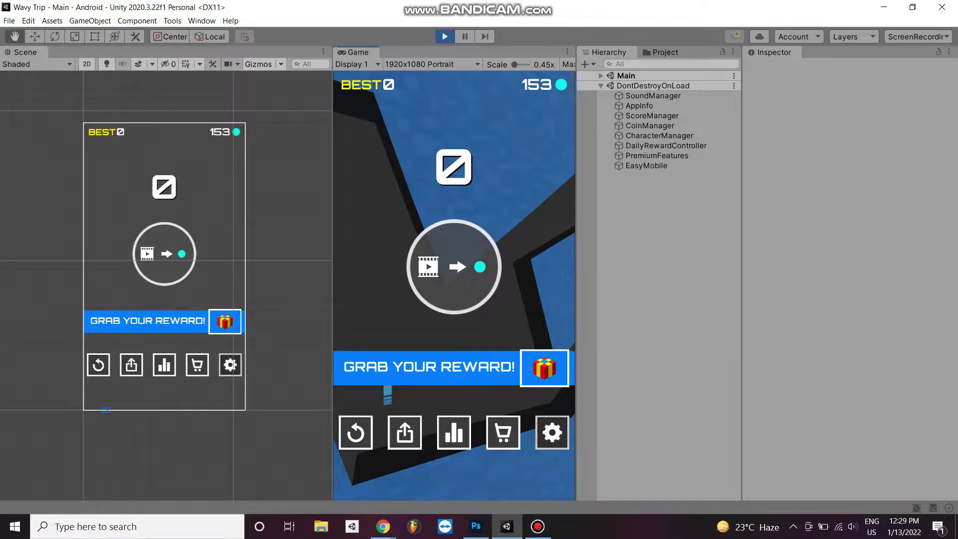
Step: Open and close the Settings and coin Store panels, browse the Spaceship Garage, then exit Play mode with Ctrl+P
{"action": "left_click", "coordinate": [551, 432]}
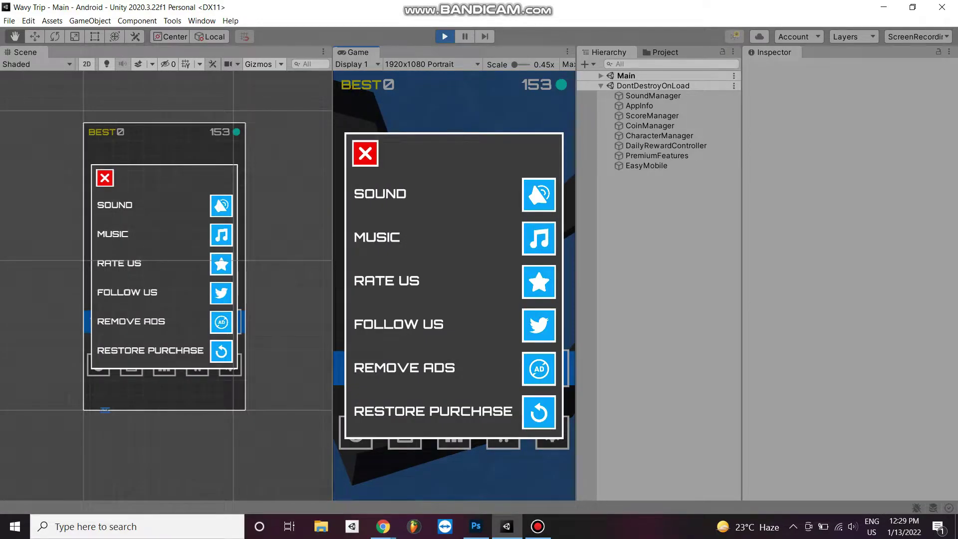
{"action": "left_click", "coordinate": [366, 154]}
{"action": "left_click", "coordinate": [503, 434]}
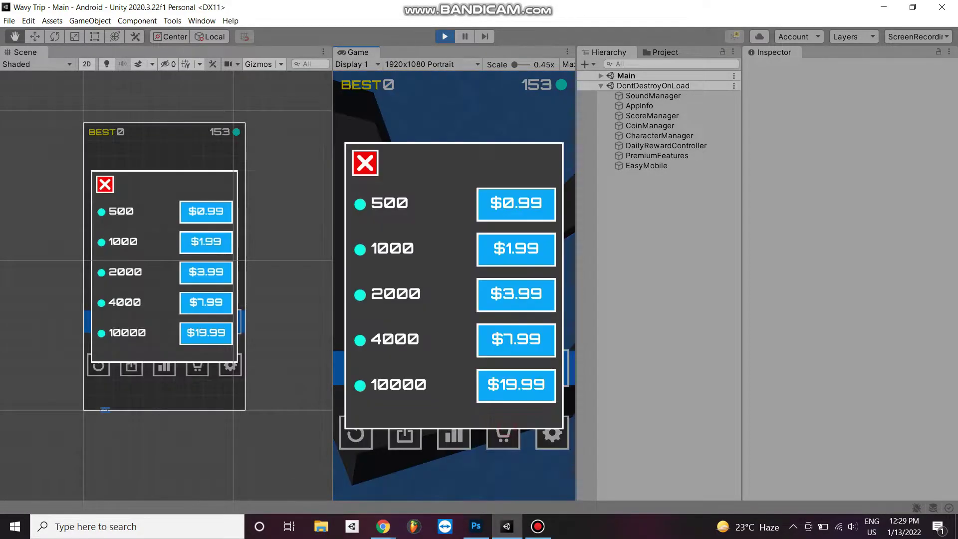
{"action": "left_click", "coordinate": [365, 162]}
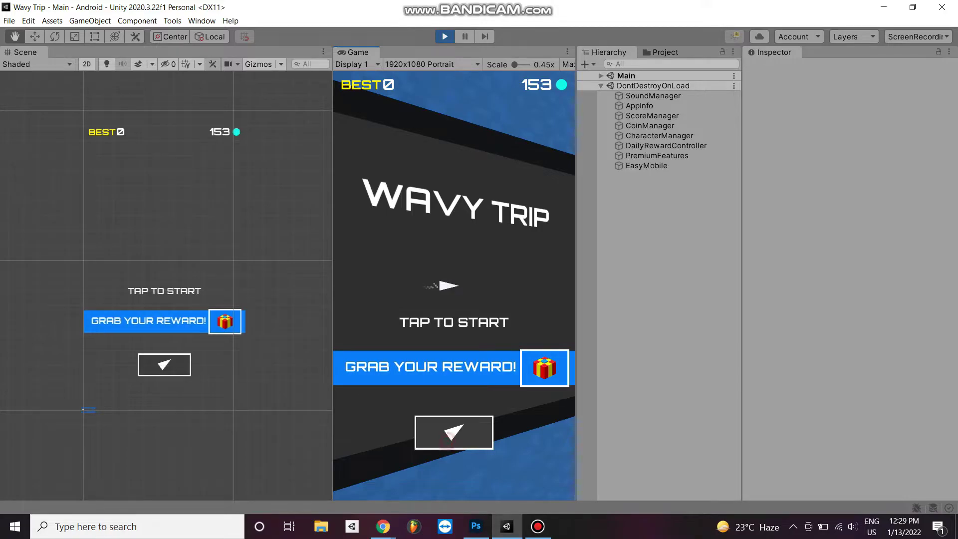
{"action": "left_click", "coordinate": [454, 432]}
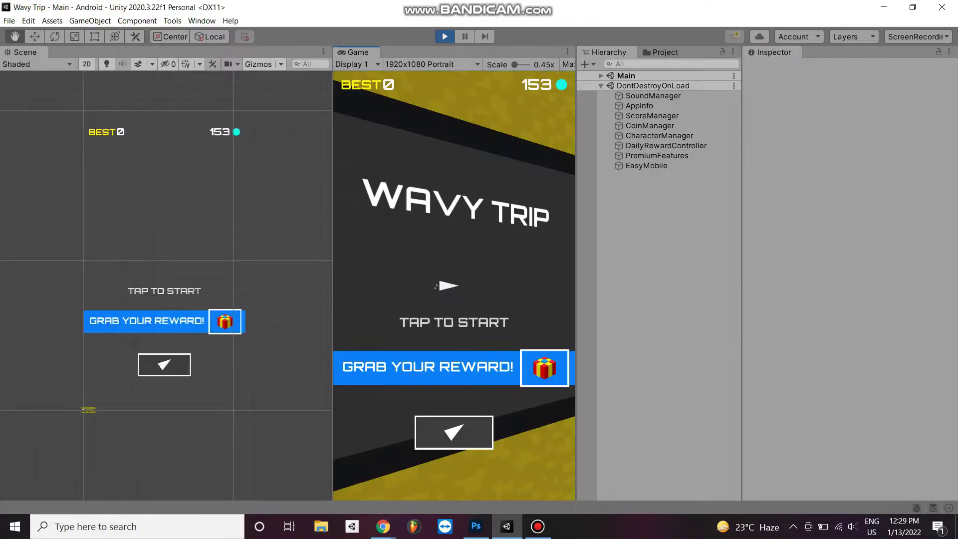
{"action": "key", "text": "ctrl+p"}
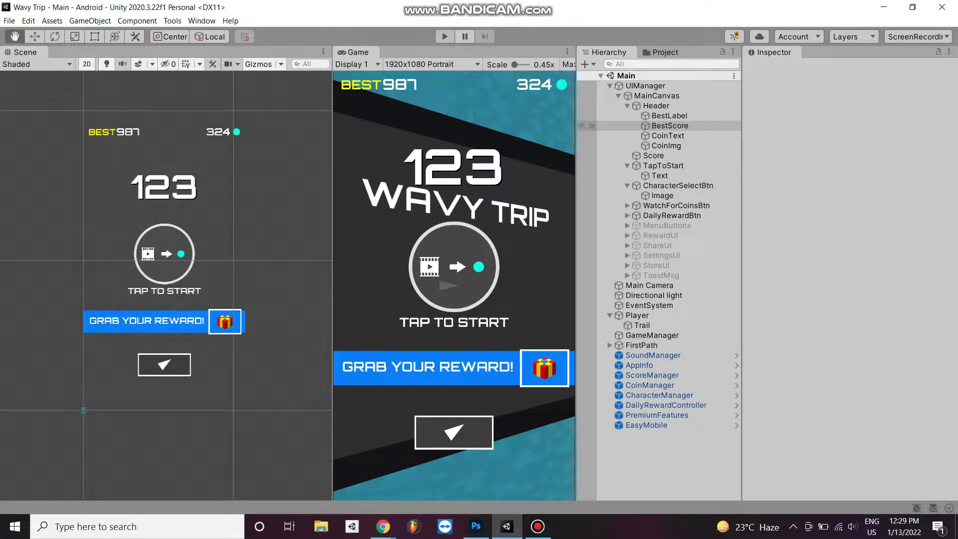
Step: In the Easy Mobile settings, review the Android banner, interstitial and rewarded ad IDs
{"action": "left_click", "coordinate": [201, 21]}
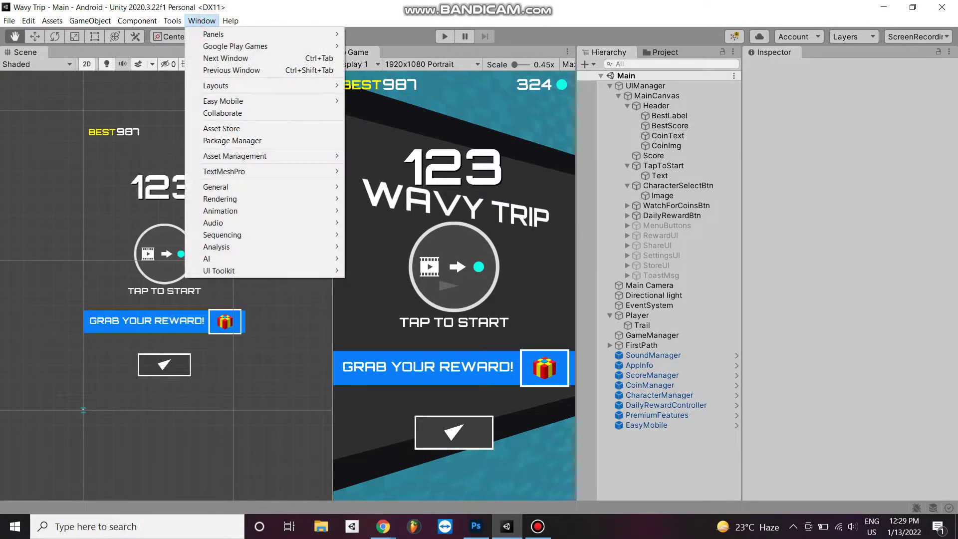
{"action": "mouse_move", "coordinate": [225, 102]}
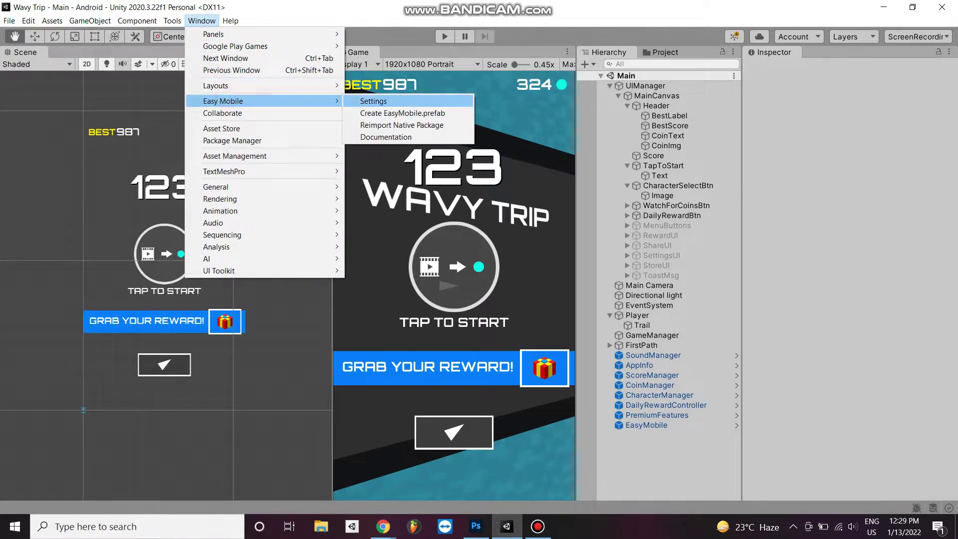
{"action": "left_click", "coordinate": [364, 97]}
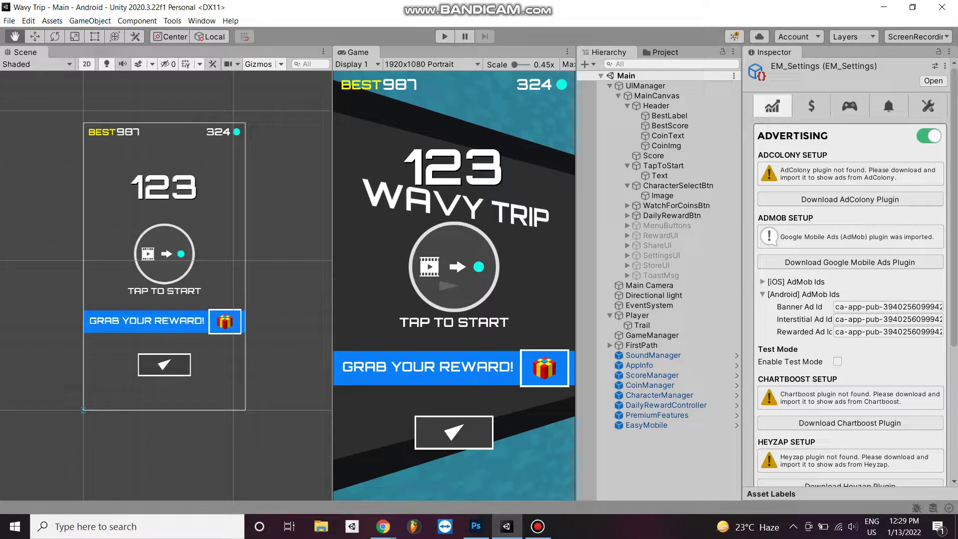
{"action": "scroll", "coordinate": [850, 275], "scroll_direction": "down", "scroll_amount": 4}
{"action": "left_click", "coordinate": [863, 195]}
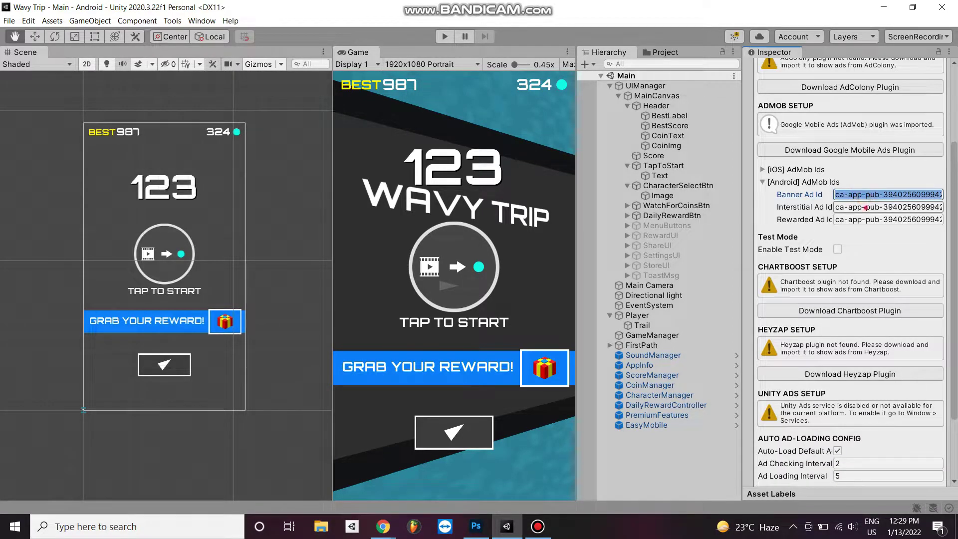
{"action": "left_click", "coordinate": [868, 206]}
{"action": "left_click", "coordinate": [873, 219]}
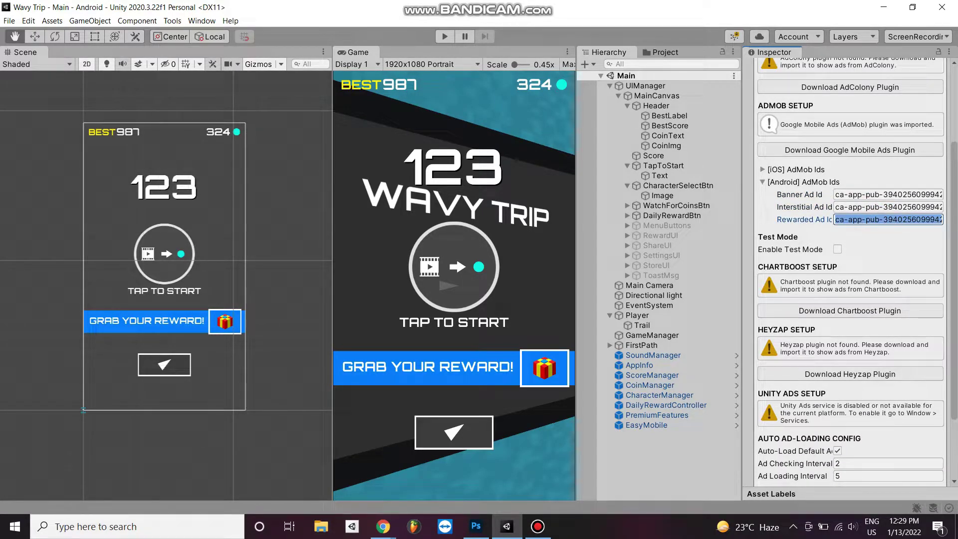
{"action": "scroll", "coordinate": [850, 275], "scroll_direction": "down", "scroll_amount": 3}
Step: Keep Ad Mob as the Android banner ad network and set rewarded ads to Ad Mob
{"action": "left_click", "coordinate": [862, 444]}
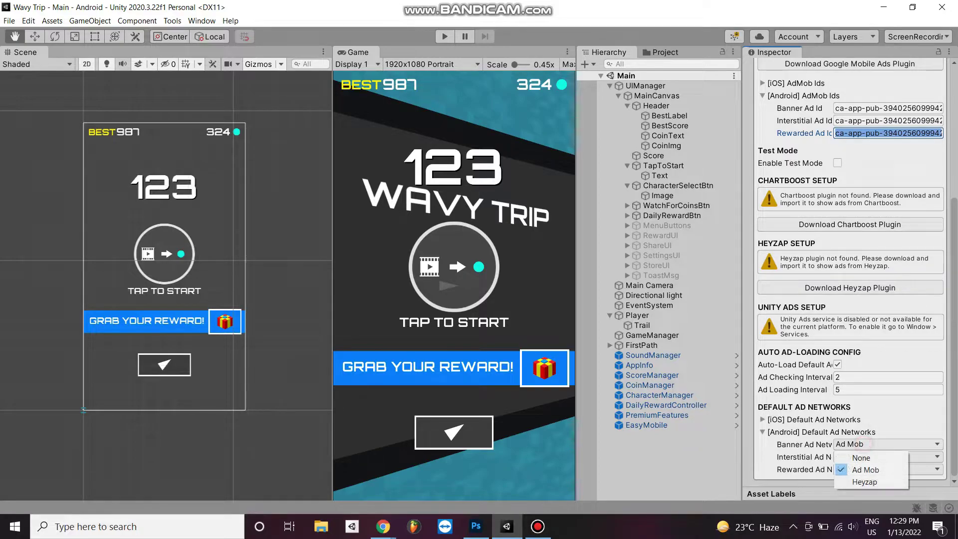
{"action": "left_click", "coordinate": [866, 464]}
{"action": "left_click", "coordinate": [867, 444]}
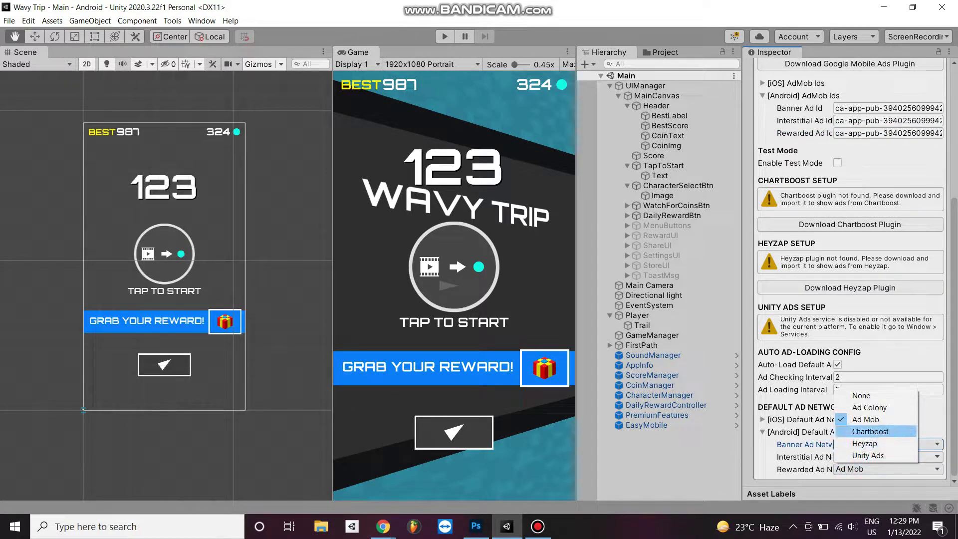
{"action": "left_click", "coordinate": [867, 420]}
{"action": "left_click", "coordinate": [873, 468]}
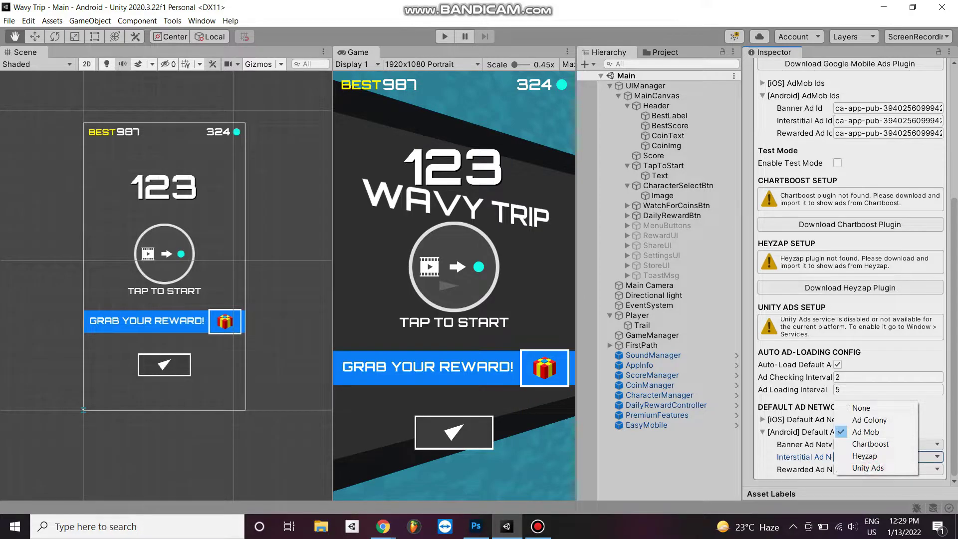
{"action": "left_click", "coordinate": [872, 432]}
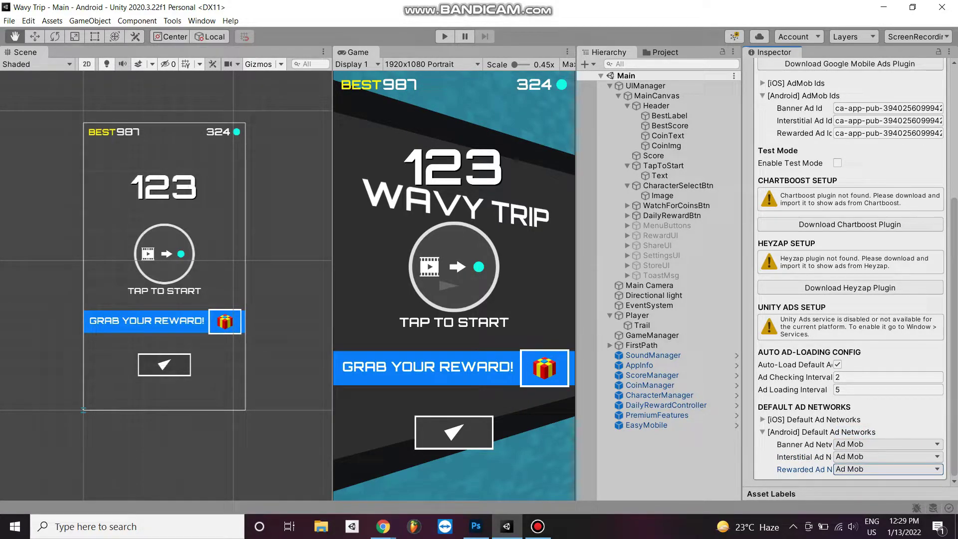
Step: Open Assets > Google Mobile Ads > Settings and select the Android AdMob App ID
{"action": "left_click", "coordinate": [52, 20]}
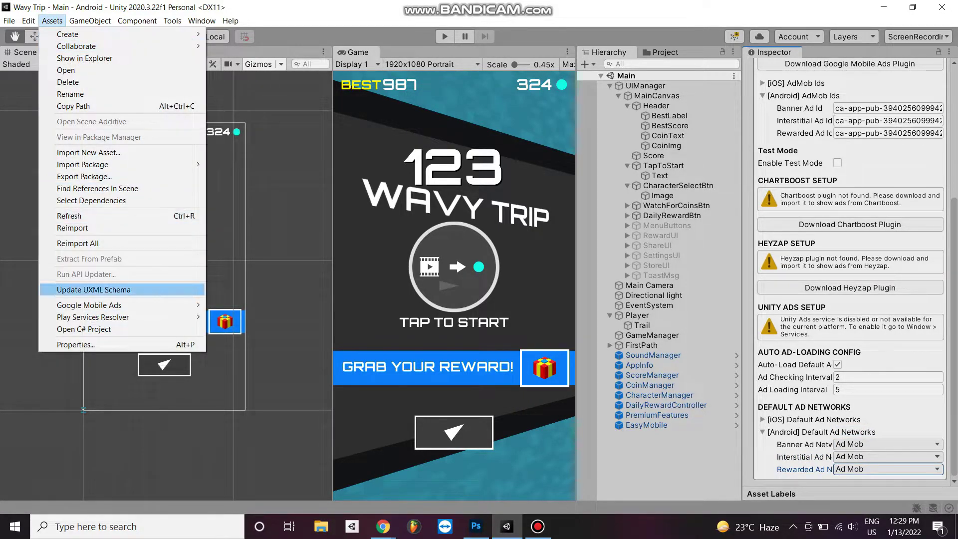
{"action": "left_click", "coordinate": [220, 304]}
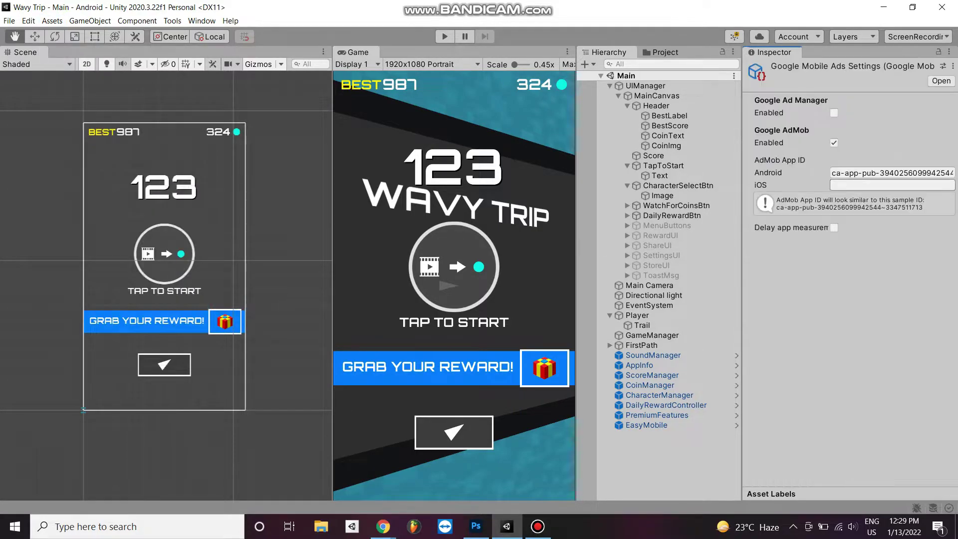
{"action": "left_click", "coordinate": [900, 171]}
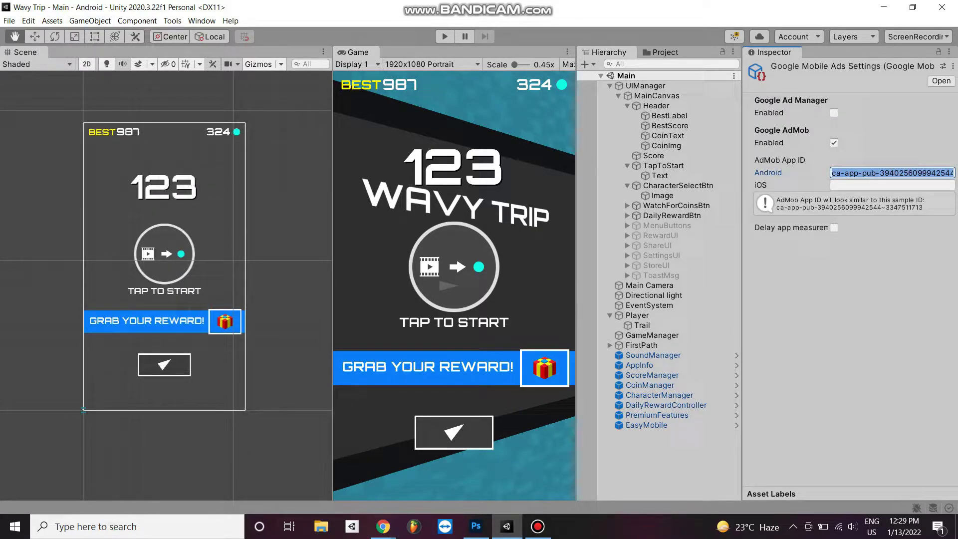
Step: In Android Player Settings, check the product name Wavy Trip and version 1.0
{"action": "left_click", "coordinate": [9, 20]}
{"action": "left_click", "coordinate": [35, 152]}
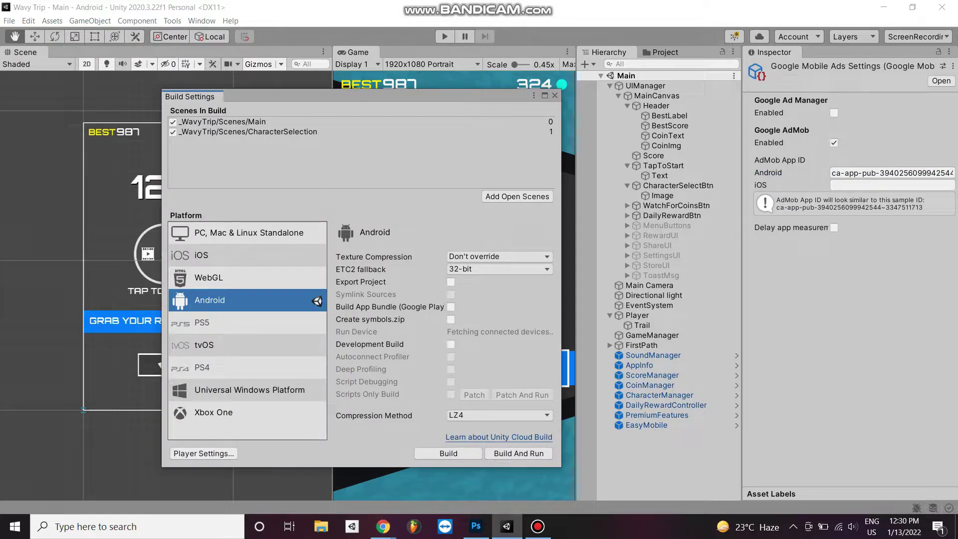
{"action": "left_click", "coordinate": [204, 453]}
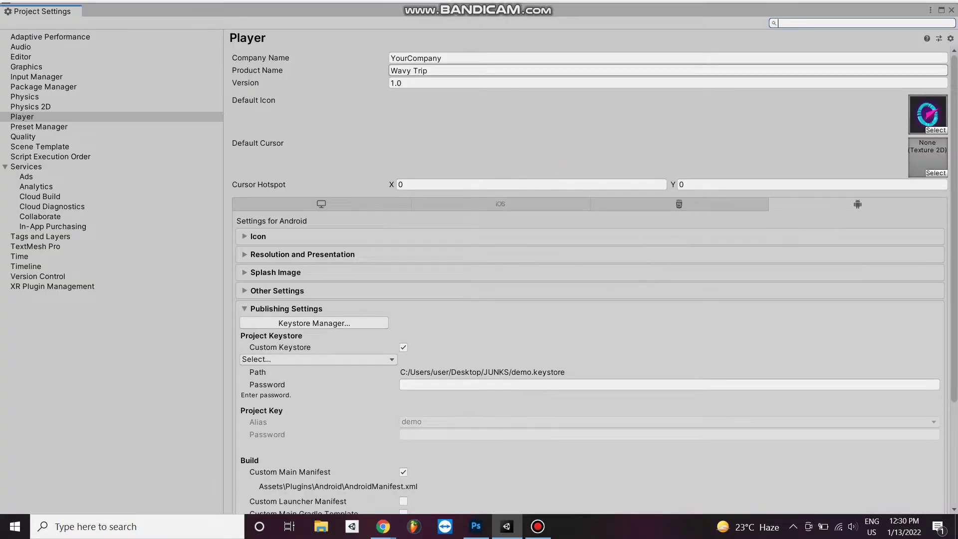
{"action": "left_click", "coordinate": [425, 71]}
{"action": "left_click", "coordinate": [427, 83]}
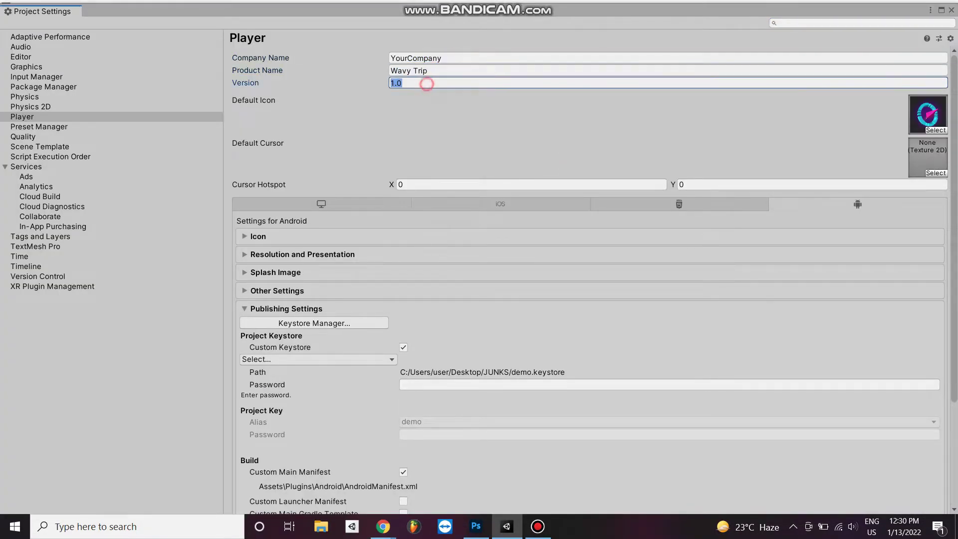
Step: In Other Settings, verify package name com.sglib.demogame, version 1.0 and the bundle version code
{"action": "left_click", "coordinate": [363, 292]}
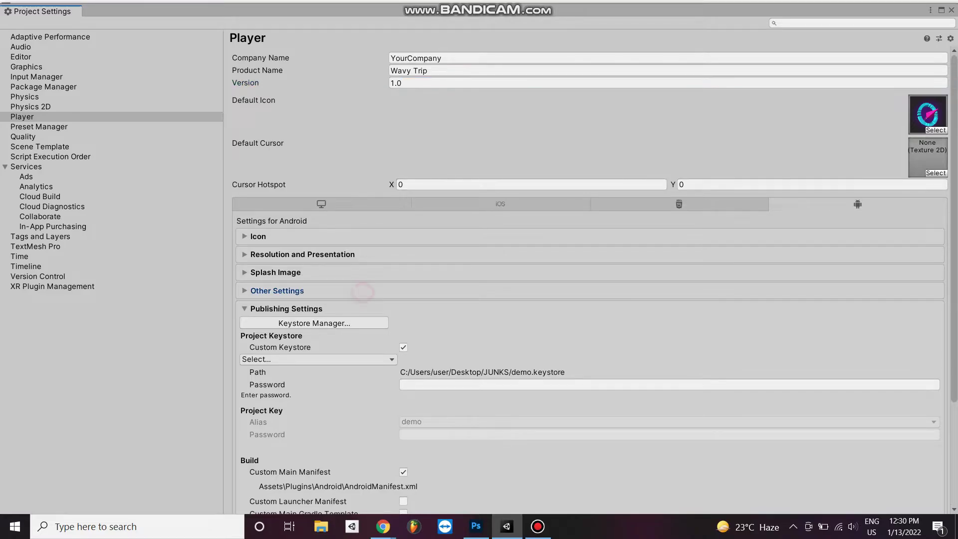
{"action": "scroll", "coordinate": [363, 292], "scroll_direction": "down", "scroll_amount": 1}
{"action": "scroll", "coordinate": [448, 245], "scroll_direction": "down", "scroll_amount": 6}
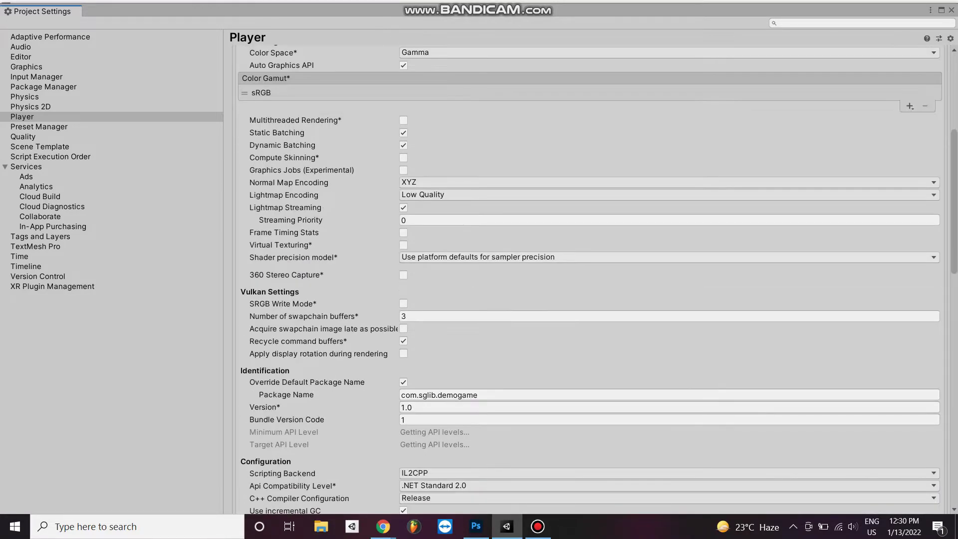
{"action": "scroll", "coordinate": [447, 245], "scroll_direction": "down", "scroll_amount": 4}
{"action": "left_click", "coordinate": [447, 246]}
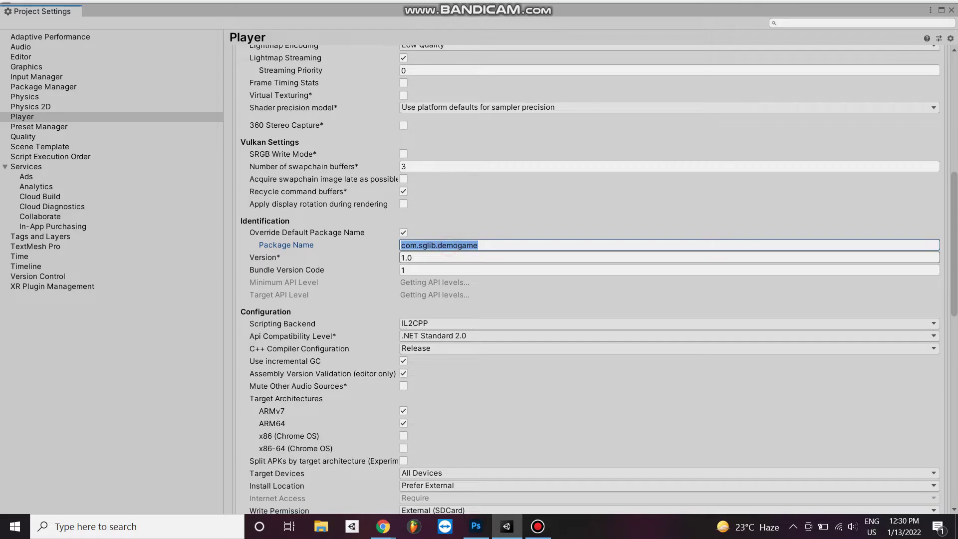
{"action": "left_click", "coordinate": [432, 259]}
{"action": "left_click", "coordinate": [415, 271]}
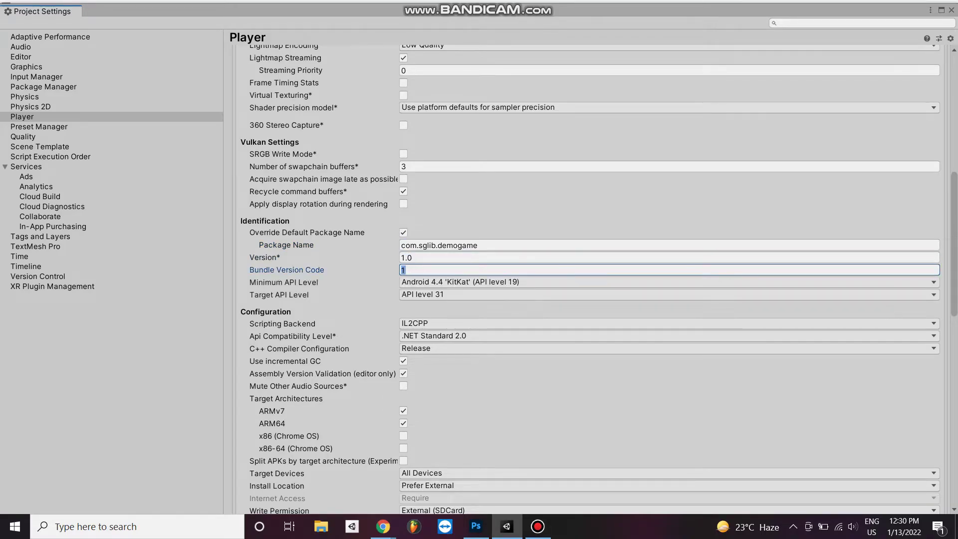
Step: Confirm minimum API Android 4.4 KitKat, target API 31, IL2CPP backend and ARMv7/ARM64 architectures
{"action": "left_click", "coordinate": [494, 282]}
{"action": "left_click", "coordinate": [490, 296]}
{"action": "left_click", "coordinate": [494, 295]}
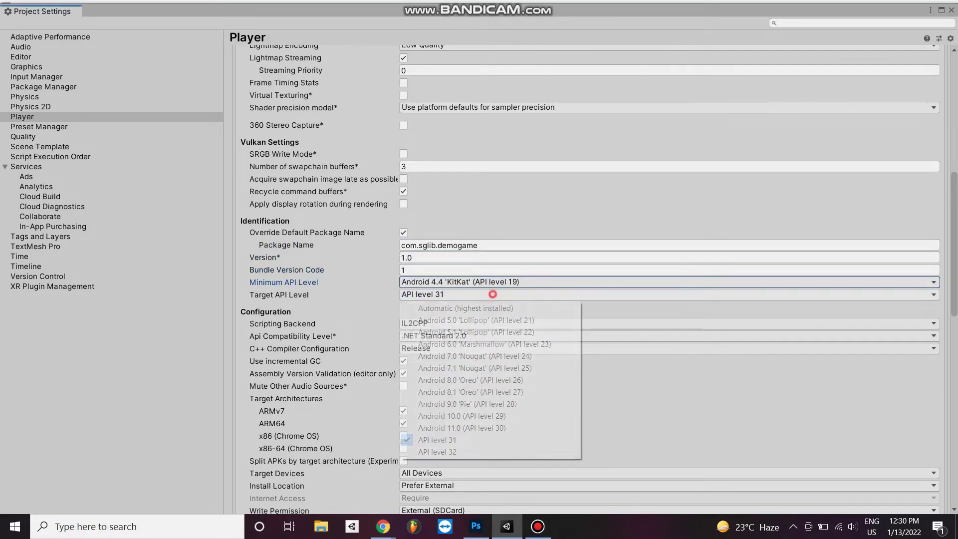
{"action": "left_click", "coordinate": [452, 439]}
{"action": "left_click", "coordinate": [447, 324]}
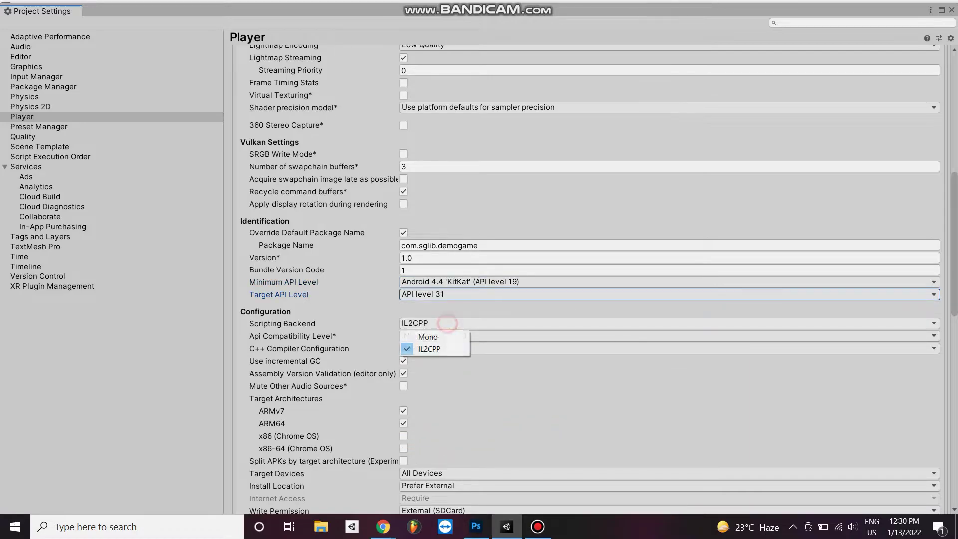
{"action": "left_click", "coordinate": [432, 350]}
{"action": "left_click", "coordinate": [403, 411]}
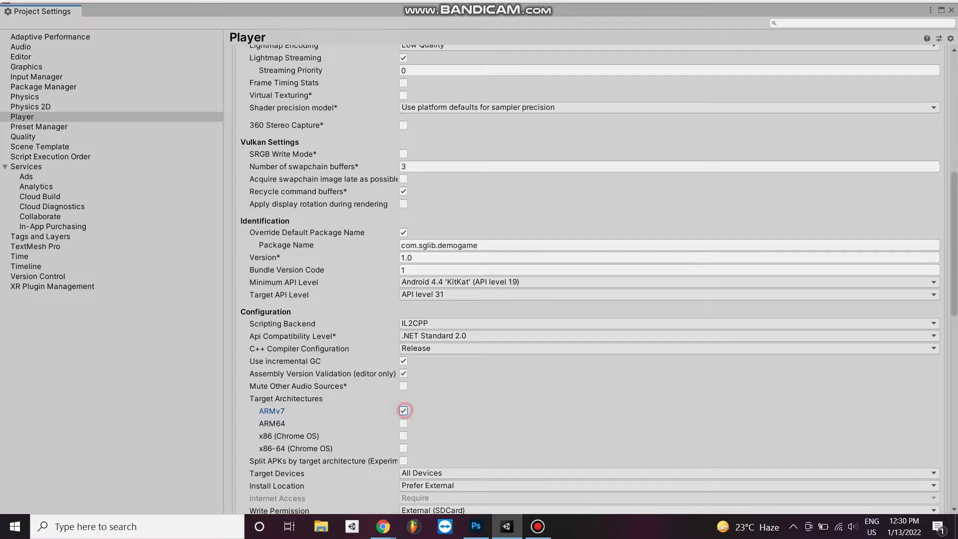
Step: Review the Publishing Settings keystore and Release minify option, then switch to User_Guide.pdf in Chrome
{"action": "scroll", "coordinate": [593, 279], "scroll_direction": "down", "scroll_amount": 3}
{"action": "scroll", "coordinate": [593, 279], "scroll_direction": "down", "scroll_amount": 5}
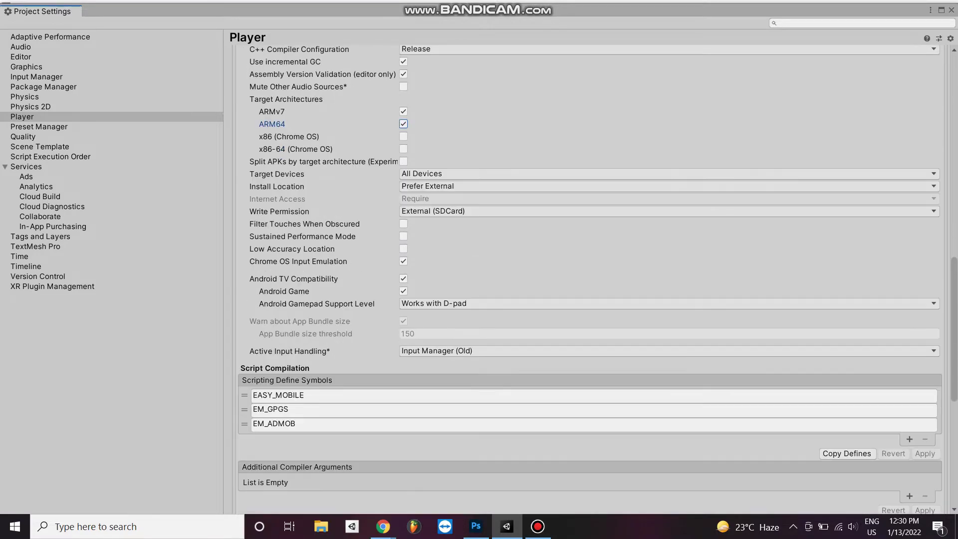
{"action": "scroll", "coordinate": [594, 279], "scroll_direction": "down", "scroll_amount": 5}
{"action": "scroll", "coordinate": [593, 279], "scroll_direction": "down", "scroll_amount": 3}
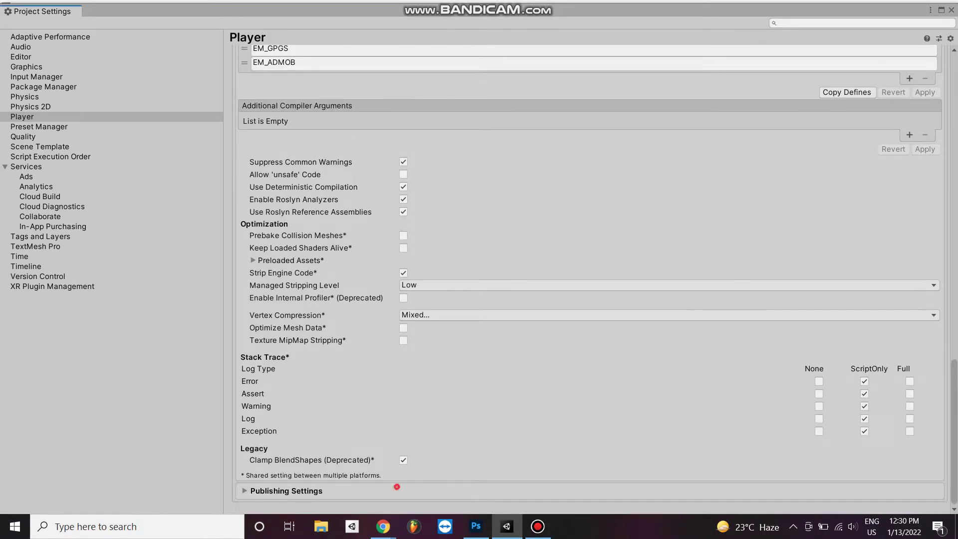
{"action": "left_click", "coordinate": [396, 489]}
{"action": "left_click", "coordinate": [460, 243]}
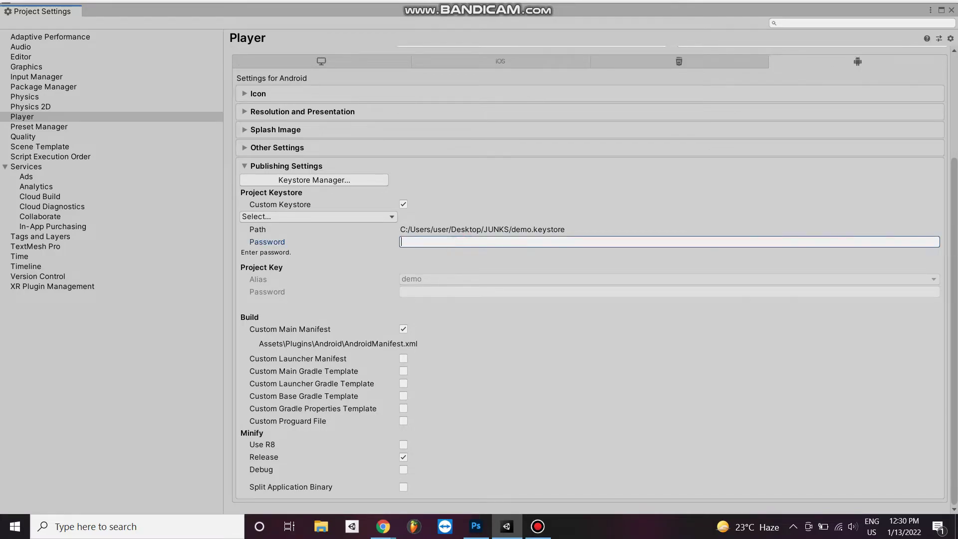
{"action": "left_click", "coordinate": [404, 457]}
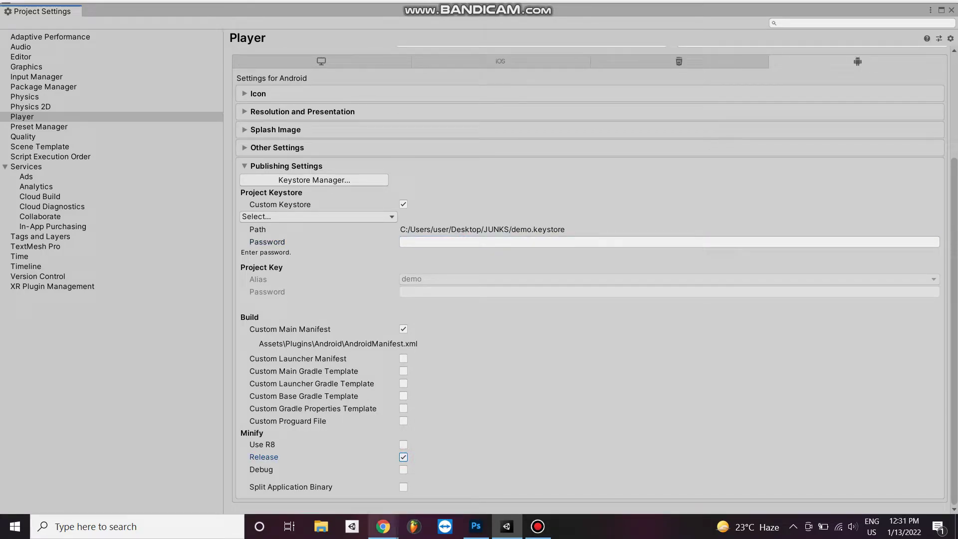
{"action": "mouse_move", "coordinate": [382, 526]}
{"action": "left_click", "coordinate": [459, 474]}
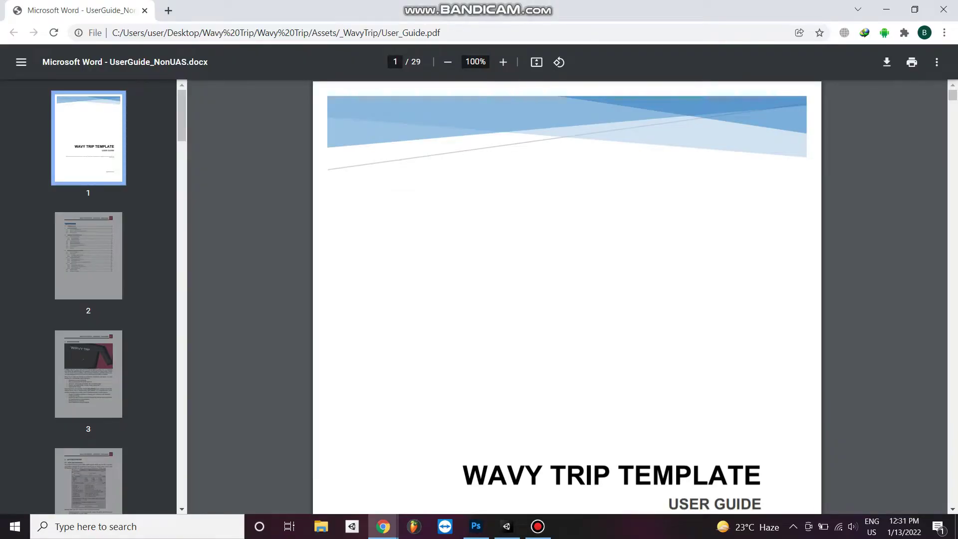
Step: Read User_Guide.pdf down to its last page, 29, then return to the Unity editor
{"action": "scroll", "coordinate": [566, 299], "scroll_direction": "down", "scroll_amount": 4}
{"action": "scroll", "coordinate": [566, 300], "scroll_direction": "down", "scroll_amount": 4}
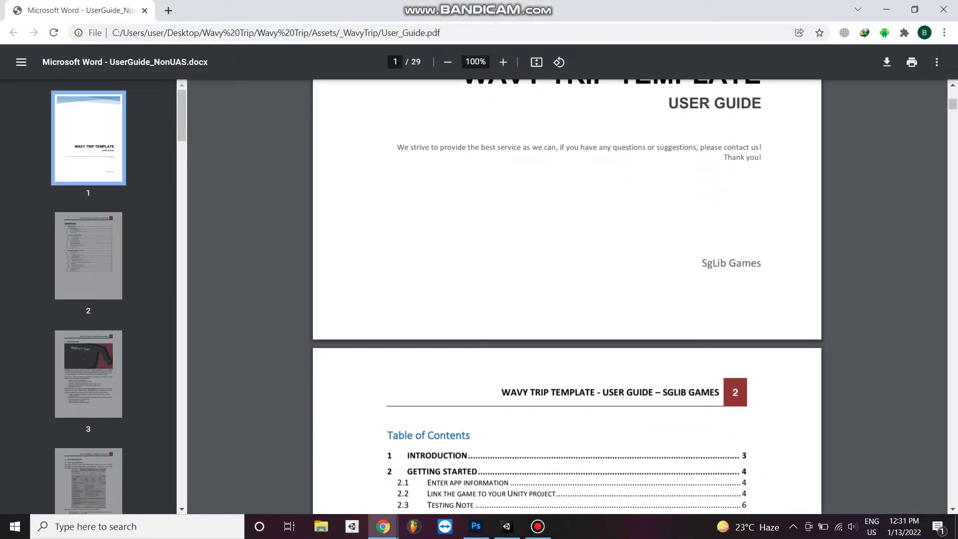
{"action": "scroll", "coordinate": [566, 299], "scroll_direction": "down", "scroll_amount": 5}
{"action": "scroll", "coordinate": [567, 300], "scroll_direction": "down", "scroll_amount": 3}
{"action": "scroll", "coordinate": [566, 299], "scroll_direction": "down", "scroll_amount": 2}
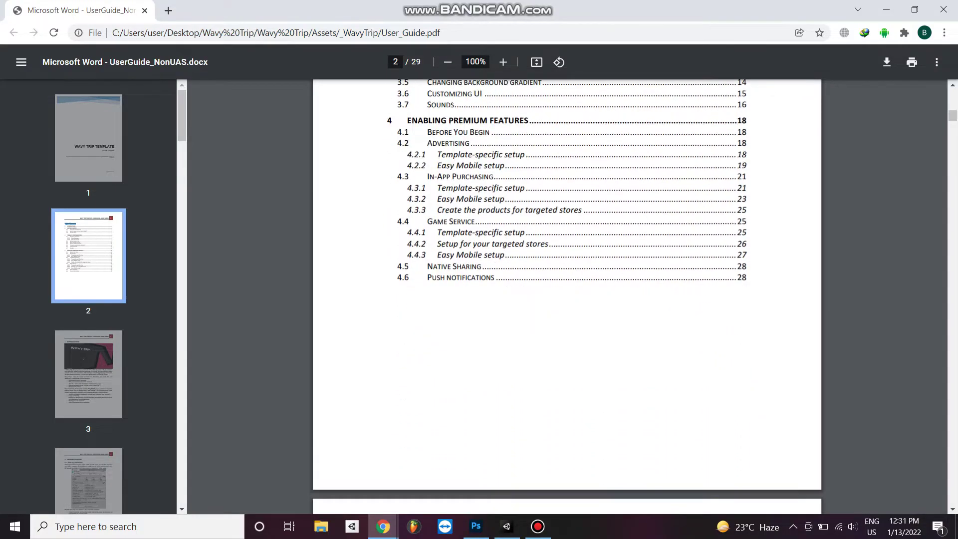
{"action": "scroll", "coordinate": [567, 300], "scroll_direction": "down", "scroll_amount": 3}
{"action": "scroll", "coordinate": [567, 300], "scroll_direction": "down", "scroll_amount": 3}
{"action": "scroll", "coordinate": [566, 299], "scroll_direction": "down", "scroll_amount": 3}
{"action": "scroll", "coordinate": [566, 300], "scroll_direction": "down", "scroll_amount": 4}
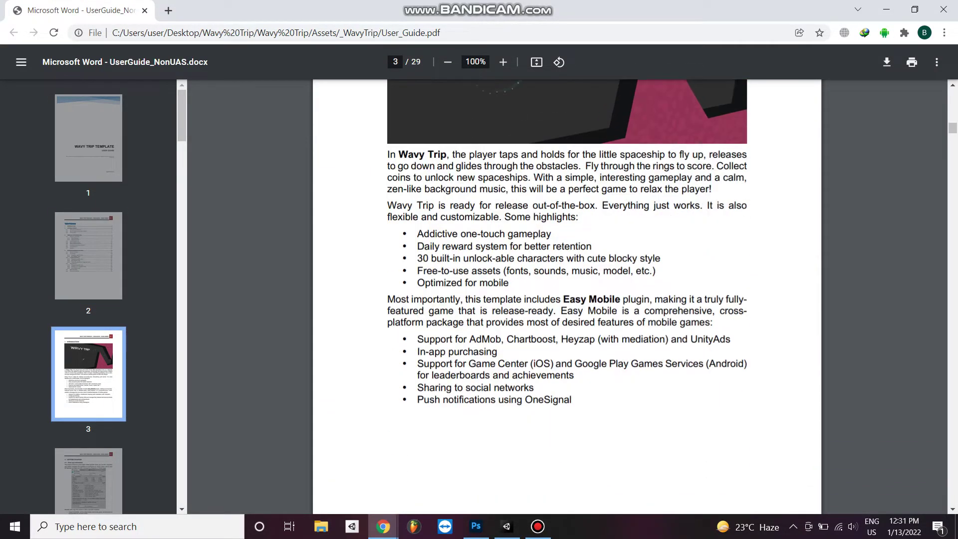
{"action": "scroll", "coordinate": [567, 300], "scroll_direction": "down", "scroll_amount": 6}
{"action": "scroll", "coordinate": [567, 300], "scroll_direction": "down", "scroll_amount": 3}
{"action": "scroll", "coordinate": [566, 299], "scroll_direction": "down", "scroll_amount": 3}
{"action": "scroll", "coordinate": [566, 299], "scroll_direction": "down", "scroll_amount": 3}
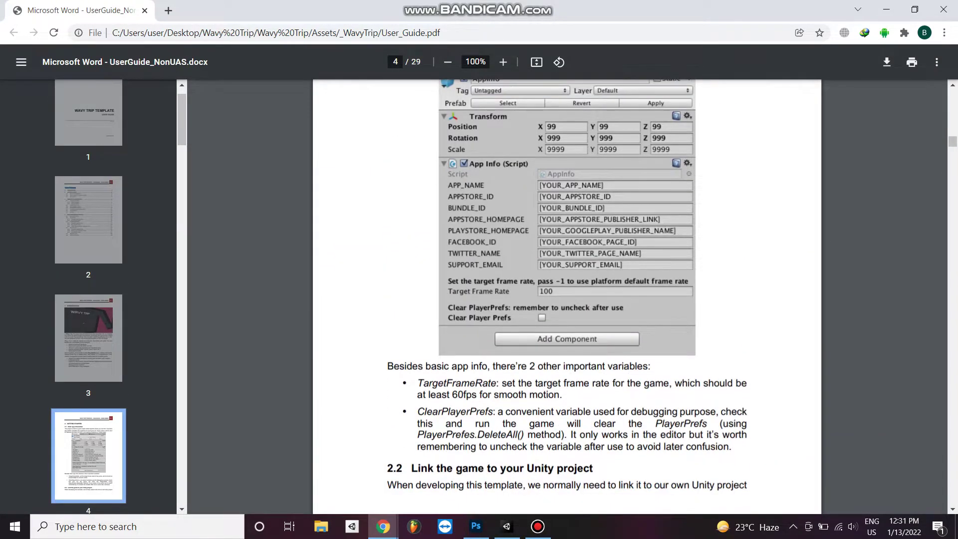
{"action": "scroll", "coordinate": [566, 300], "scroll_direction": "down", "scroll_amount": 4}
{"action": "scroll", "coordinate": [567, 300], "scroll_direction": "down", "scroll_amount": 5}
{"action": "scroll", "coordinate": [566, 299], "scroll_direction": "down", "scroll_amount": 2}
{"action": "scroll", "coordinate": [566, 300], "scroll_direction": "down", "scroll_amount": 5}
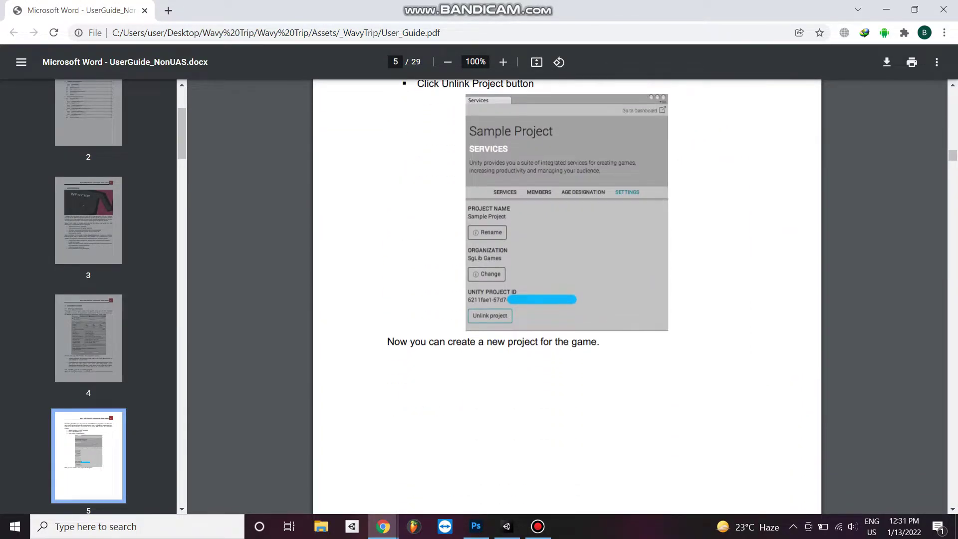
{"action": "scroll", "coordinate": [567, 300], "scroll_direction": "down", "scroll_amount": 5}
{"action": "scroll", "coordinate": [567, 299], "scroll_direction": "down", "scroll_amount": 5}
{"action": "scroll", "coordinate": [566, 299], "scroll_direction": "down", "scroll_amount": 5}
{"action": "scroll", "coordinate": [567, 300], "scroll_direction": "down", "scroll_amount": 6}
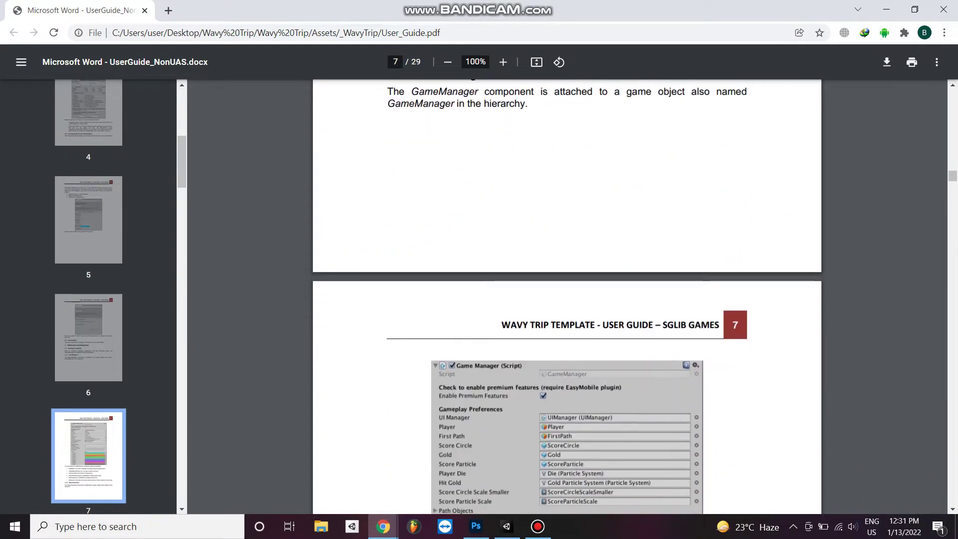
{"action": "scroll", "coordinate": [566, 300], "scroll_direction": "down", "scroll_amount": 1}
{"action": "scroll", "coordinate": [567, 300], "scroll_direction": "down", "scroll_amount": 3}
{"action": "scroll", "coordinate": [567, 300], "scroll_direction": "down", "scroll_amount": 5}
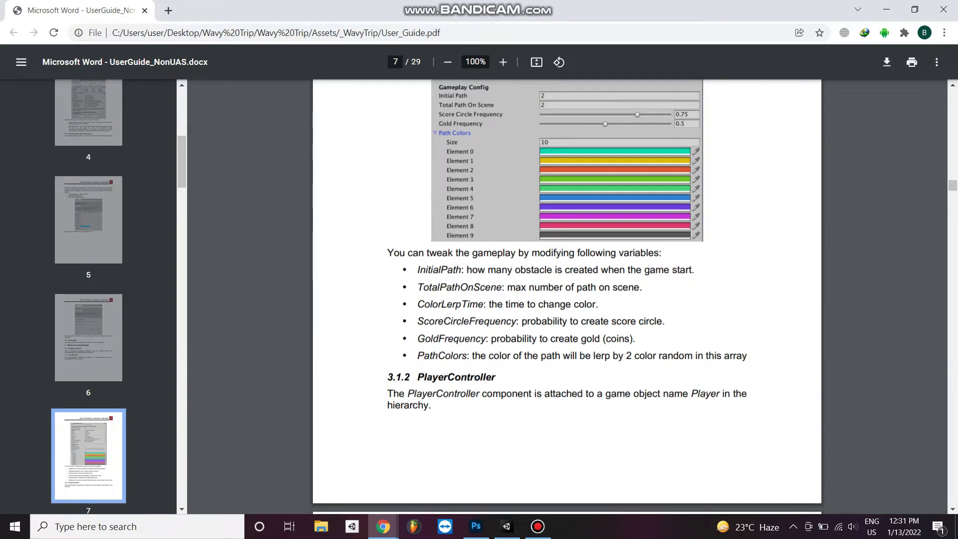
{"action": "scroll", "coordinate": [567, 299], "scroll_direction": "down", "scroll_amount": 5}
{"action": "scroll", "coordinate": [567, 300], "scroll_direction": "down", "scroll_amount": 2}
{"action": "scroll", "coordinate": [566, 299], "scroll_direction": "down", "scroll_amount": 1}
{"action": "scroll", "coordinate": [567, 299], "scroll_direction": "down", "scroll_amount": 5}
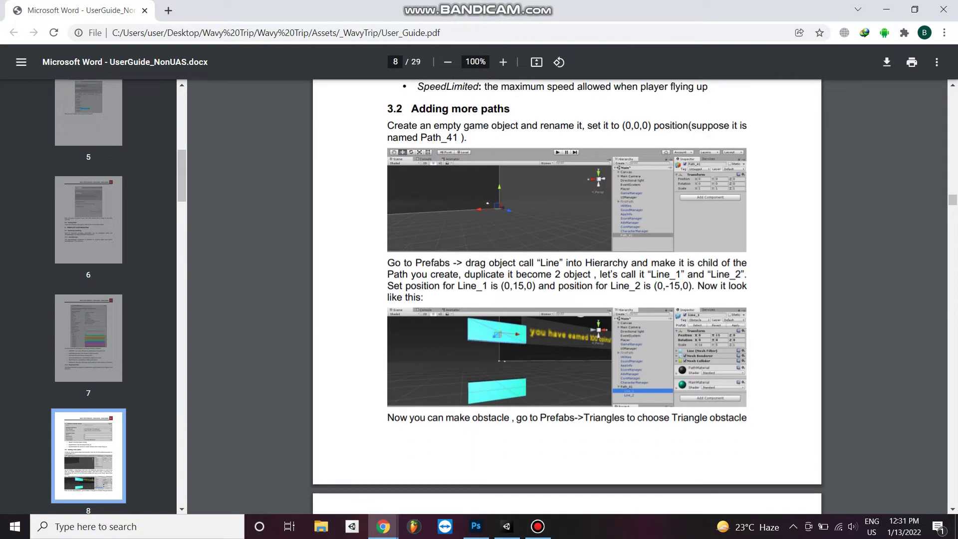
{"action": "scroll", "coordinate": [566, 299], "scroll_direction": "down", "scroll_amount": 5}
{"action": "scroll", "coordinate": [567, 300], "scroll_direction": "down", "scroll_amount": 4}
{"action": "scroll", "coordinate": [566, 299], "scroll_direction": "down", "scroll_amount": 1}
{"action": "scroll", "coordinate": [566, 299], "scroll_direction": "down", "scroll_amount": 4}
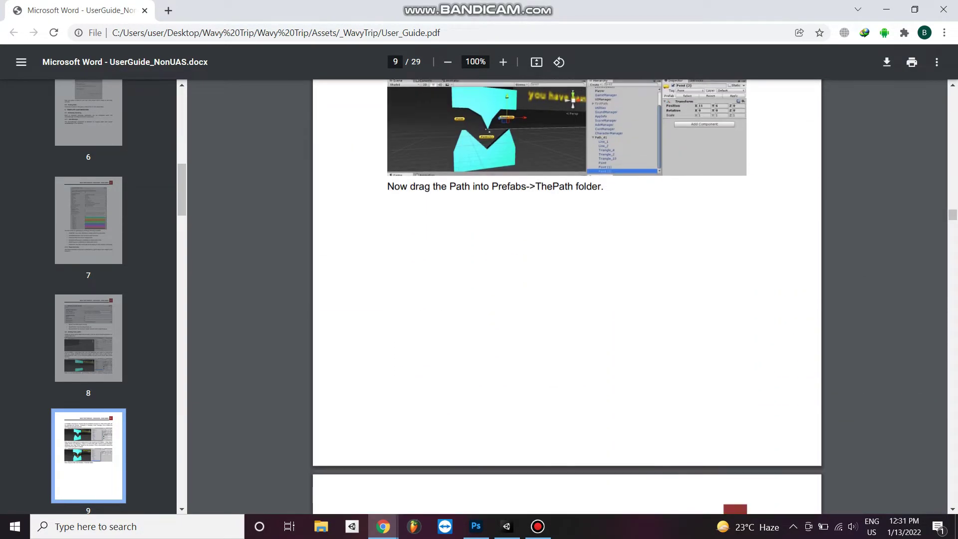
{"action": "scroll", "coordinate": [567, 300], "scroll_direction": "down", "scroll_amount": 5}
{"action": "scroll", "coordinate": [566, 299], "scroll_direction": "down", "scroll_amount": 5}
{"action": "scroll", "coordinate": [566, 300], "scroll_direction": "down", "scroll_amount": 5}
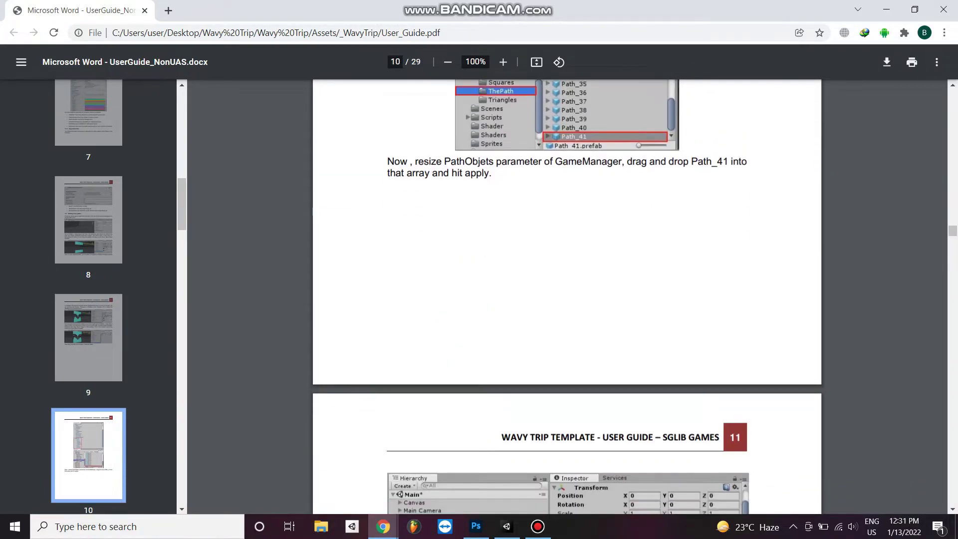
{"action": "scroll", "coordinate": [566, 300], "scroll_direction": "down", "scroll_amount": 3}
{"action": "scroll", "coordinate": [567, 300], "scroll_direction": "down", "scroll_amount": 3}
{"action": "scroll", "coordinate": [567, 299], "scroll_direction": "down", "scroll_amount": 5}
{"action": "scroll", "coordinate": [567, 299], "scroll_direction": "down", "scroll_amount": 2}
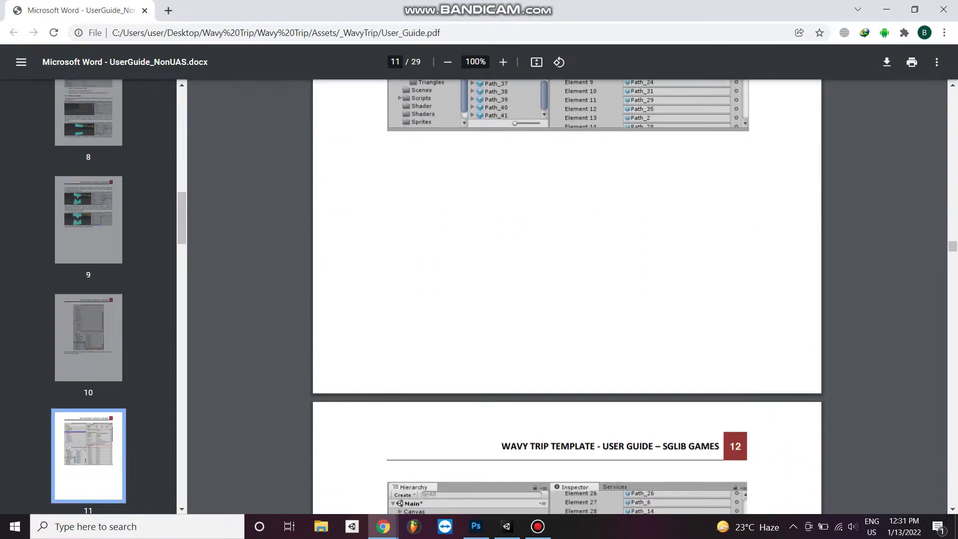
{"action": "scroll", "coordinate": [566, 299], "scroll_direction": "down", "scroll_amount": 3}
{"action": "scroll", "coordinate": [566, 299], "scroll_direction": "down", "scroll_amount": 6}
{"action": "scroll", "coordinate": [566, 299], "scroll_direction": "down", "scroll_amount": 3}
{"action": "scroll", "coordinate": [566, 300], "scroll_direction": "down", "scroll_amount": 2}
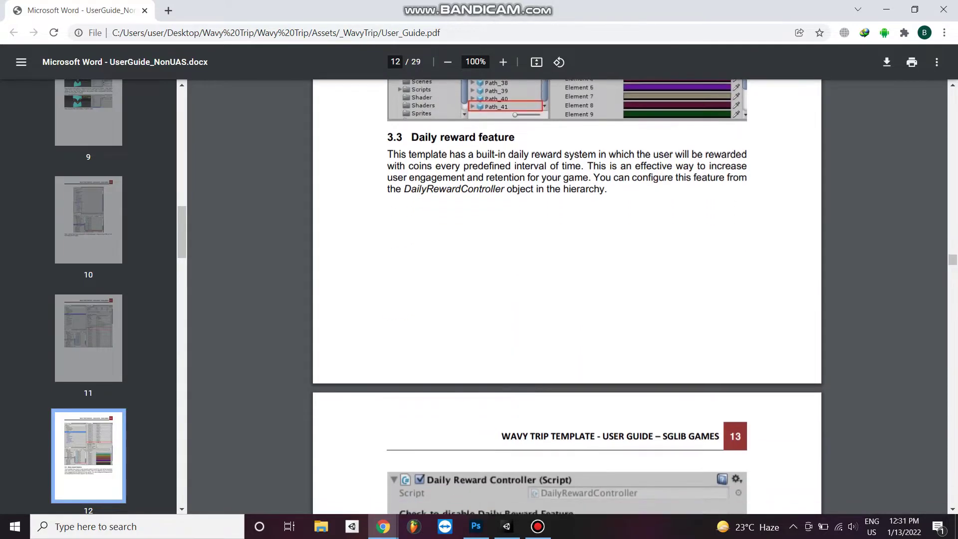
{"action": "scroll", "coordinate": [566, 299], "scroll_direction": "down", "scroll_amount": 3}
{"action": "scroll", "coordinate": [566, 300], "scroll_direction": "down", "scroll_amount": 5}
{"action": "scroll", "coordinate": [566, 300], "scroll_direction": "down", "scroll_amount": 4}
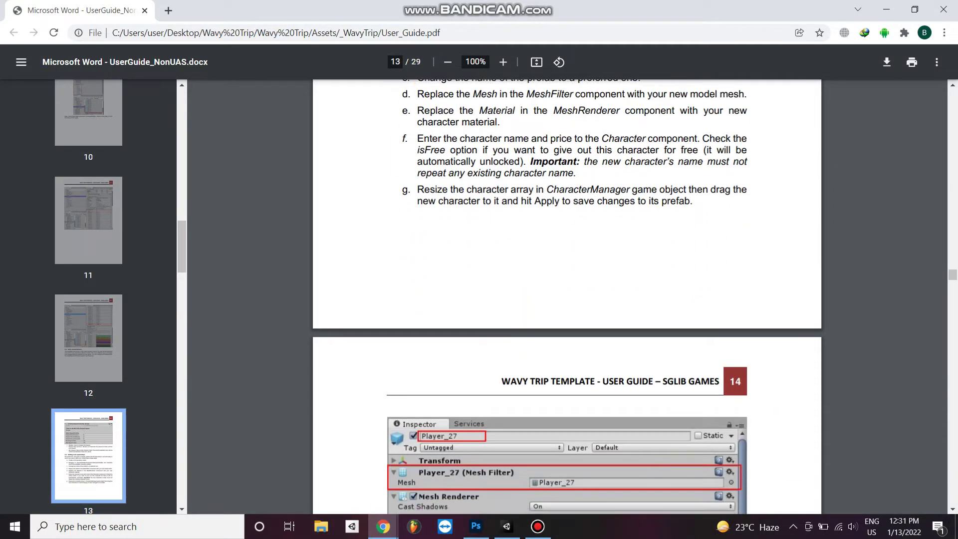
{"action": "scroll", "coordinate": [566, 299], "scroll_direction": "down", "scroll_amount": 5}
{"action": "scroll", "coordinate": [567, 299], "scroll_direction": "down", "scroll_amount": 2}
{"action": "scroll", "coordinate": [566, 300], "scroll_direction": "down", "scroll_amount": 3}
{"action": "scroll", "coordinate": [566, 299], "scroll_direction": "down", "scroll_amount": 5}
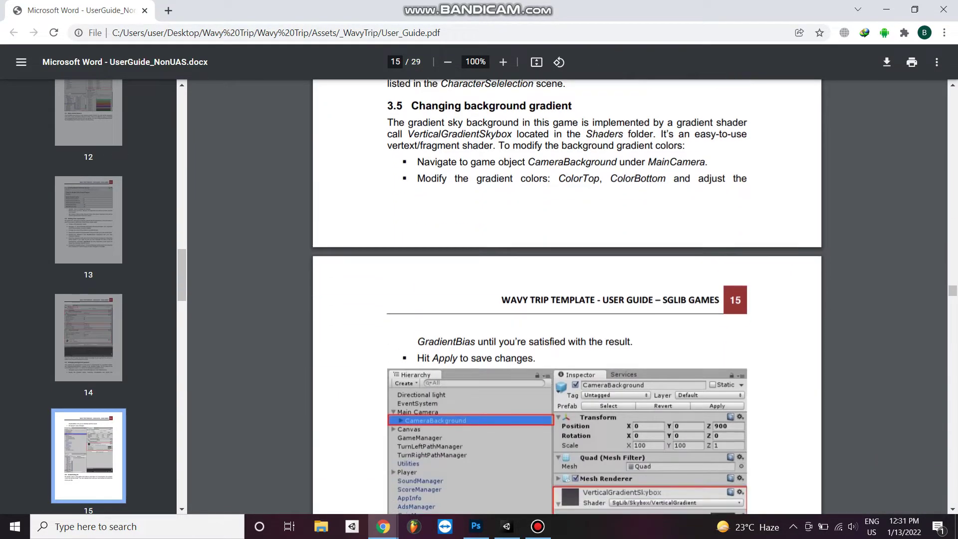
{"action": "scroll", "coordinate": [567, 299], "scroll_direction": "down", "scroll_amount": 7}
{"action": "scroll", "coordinate": [567, 299], "scroll_direction": "down", "scroll_amount": 4}
{"action": "scroll", "coordinate": [566, 300], "scroll_direction": "down", "scroll_amount": 1}
{"action": "scroll", "coordinate": [567, 300], "scroll_direction": "down", "scroll_amount": 4}
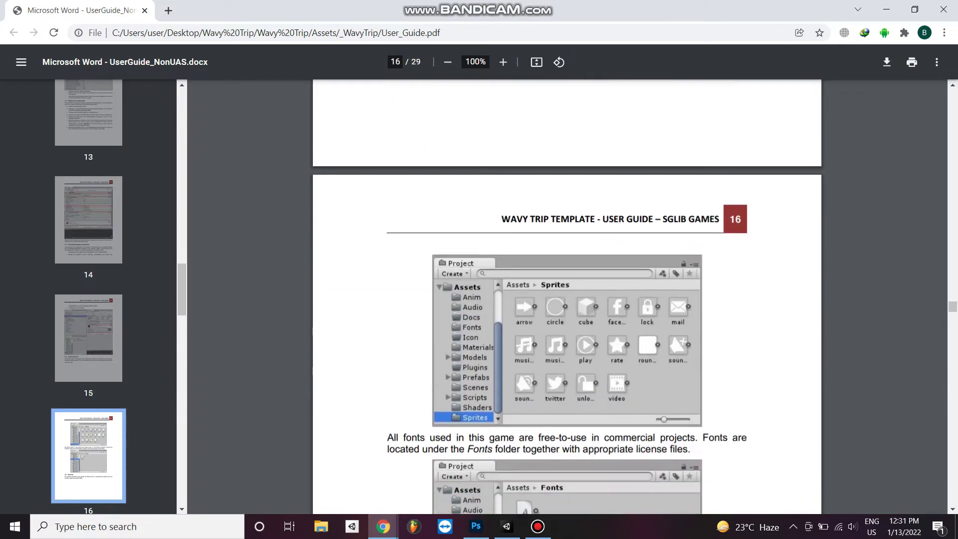
{"action": "scroll", "coordinate": [567, 300], "scroll_direction": "down", "scroll_amount": 5}
{"action": "scroll", "coordinate": [567, 300], "scroll_direction": "down", "scroll_amount": 2}
{"action": "scroll", "coordinate": [567, 300], "scroll_direction": "down", "scroll_amount": 3}
{"action": "scroll", "coordinate": [567, 300], "scroll_direction": "down", "scroll_amount": 4}
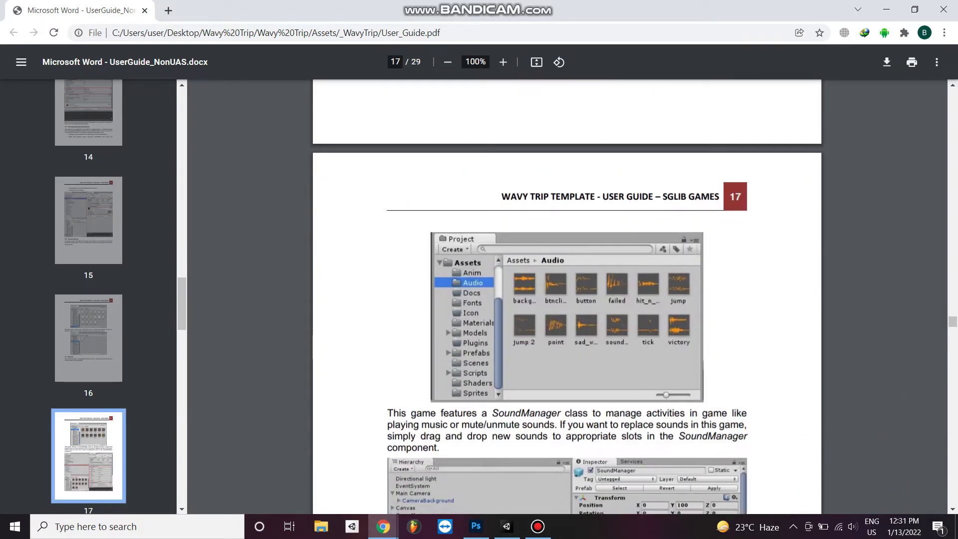
{"action": "scroll", "coordinate": [567, 300], "scroll_direction": "down", "scroll_amount": 5}
{"action": "scroll", "coordinate": [567, 299], "scroll_direction": "down", "scroll_amount": 4}
{"action": "scroll", "coordinate": [567, 300], "scroll_direction": "down", "scroll_amount": 4}
{"action": "scroll", "coordinate": [567, 299], "scroll_direction": "down", "scroll_amount": 4}
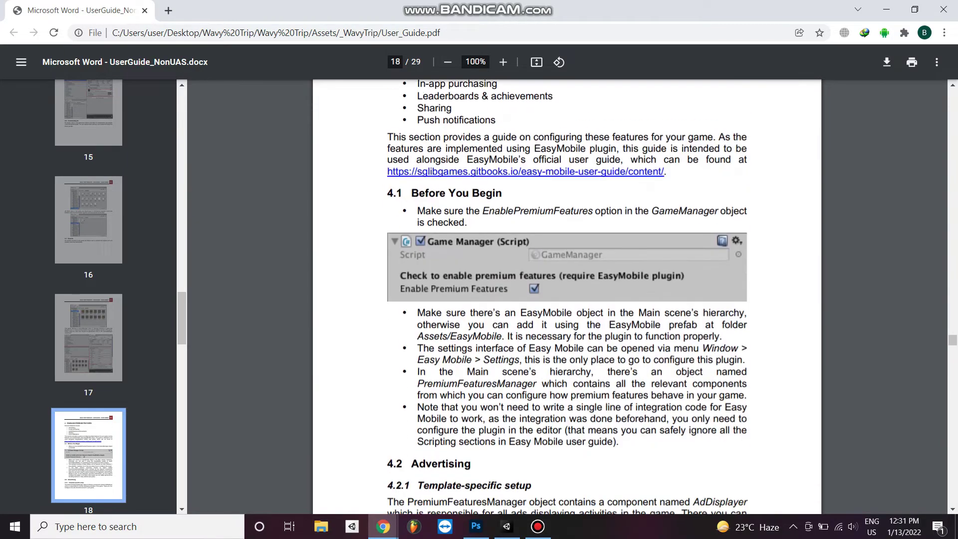
{"action": "scroll", "coordinate": [567, 299], "scroll_direction": "down", "scroll_amount": 3}
{"action": "scroll", "coordinate": [566, 300], "scroll_direction": "down", "scroll_amount": 2}
{"action": "scroll", "coordinate": [566, 300], "scroll_direction": "down", "scroll_amount": 4}
{"action": "scroll", "coordinate": [566, 300], "scroll_direction": "down", "scroll_amount": 5}
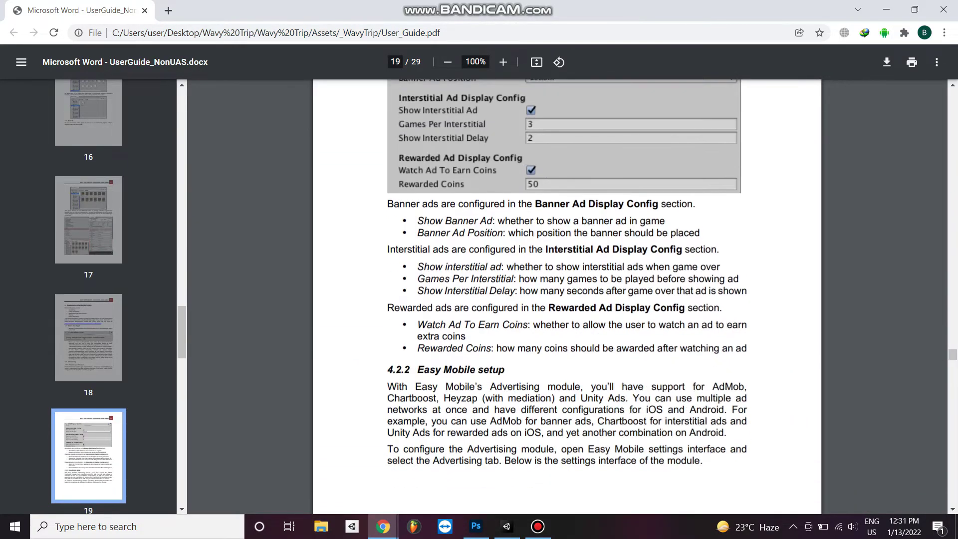
{"action": "scroll", "coordinate": [566, 300], "scroll_direction": "down", "scroll_amount": 3}
{"action": "scroll", "coordinate": [566, 300], "scroll_direction": "down", "scroll_amount": 2}
{"action": "scroll", "coordinate": [566, 299], "scroll_direction": "down", "scroll_amount": 5}
{"action": "scroll", "coordinate": [567, 300], "scroll_direction": "down", "scroll_amount": 5}
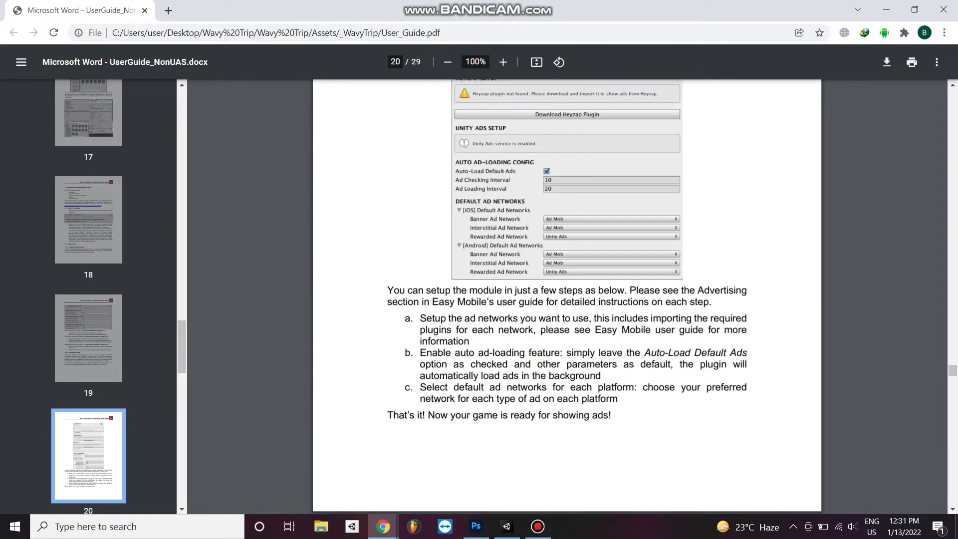
{"action": "scroll", "coordinate": [567, 299], "scroll_direction": "down", "scroll_amount": 5}
{"action": "scroll", "coordinate": [566, 300], "scroll_direction": "down", "scroll_amount": 4}
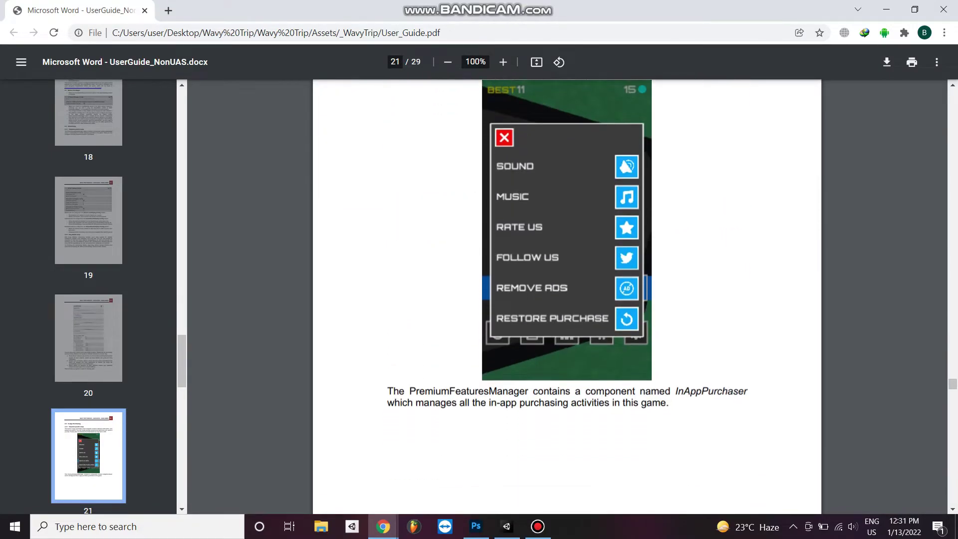
{"action": "scroll", "coordinate": [567, 300], "scroll_direction": "down", "scroll_amount": 5}
{"action": "scroll", "coordinate": [567, 299], "scroll_direction": "down", "scroll_amount": 6}
{"action": "scroll", "coordinate": [566, 299], "scroll_direction": "down", "scroll_amount": 3}
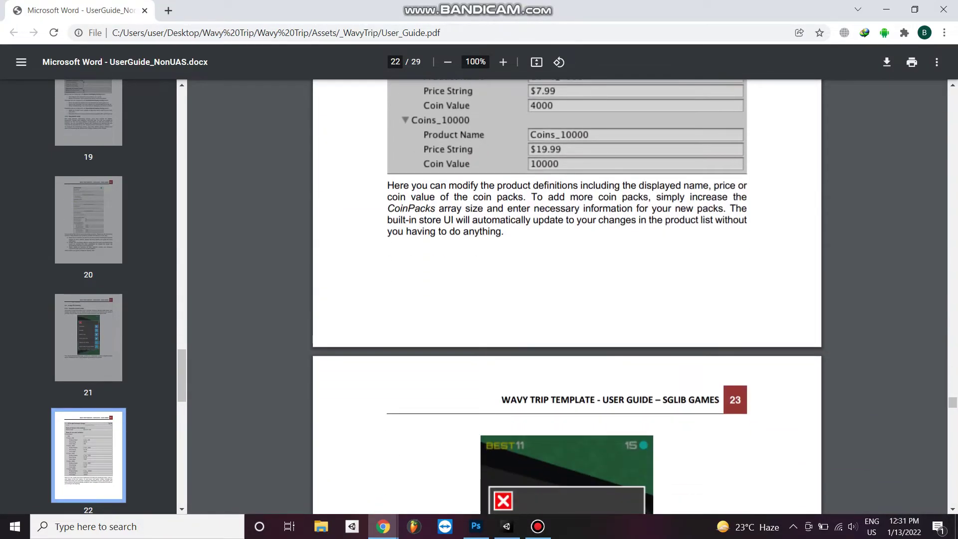
{"action": "scroll", "coordinate": [566, 300], "scroll_direction": "down", "scroll_amount": 5}
{"action": "scroll", "coordinate": [567, 300], "scroll_direction": "down", "scroll_amount": 4}
{"action": "scroll", "coordinate": [567, 299], "scroll_direction": "down", "scroll_amount": 4}
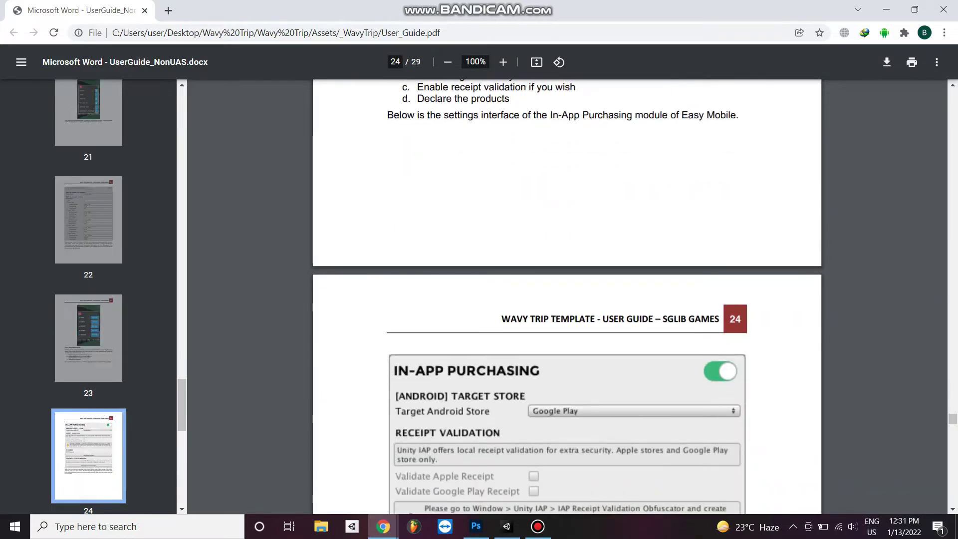
{"action": "scroll", "coordinate": [566, 299], "scroll_direction": "down", "scroll_amount": 4}
{"action": "scroll", "coordinate": [566, 300], "scroll_direction": "down", "scroll_amount": 5}
{"action": "scroll", "coordinate": [566, 300], "scroll_direction": "down", "scroll_amount": 3}
{"action": "scroll", "coordinate": [567, 300], "scroll_direction": "down", "scroll_amount": 2}
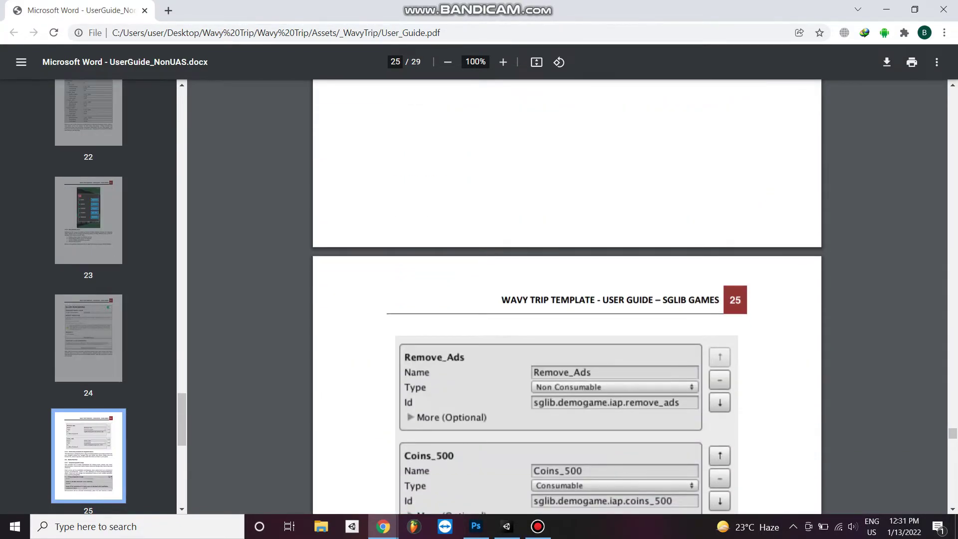
{"action": "scroll", "coordinate": [566, 299], "scroll_direction": "down", "scroll_amount": 5}
{"action": "scroll", "coordinate": [566, 300], "scroll_direction": "down", "scroll_amount": 3}
{"action": "scroll", "coordinate": [566, 300], "scroll_direction": "down", "scroll_amount": 4}
{"action": "scroll", "coordinate": [567, 300], "scroll_direction": "down", "scroll_amount": 5}
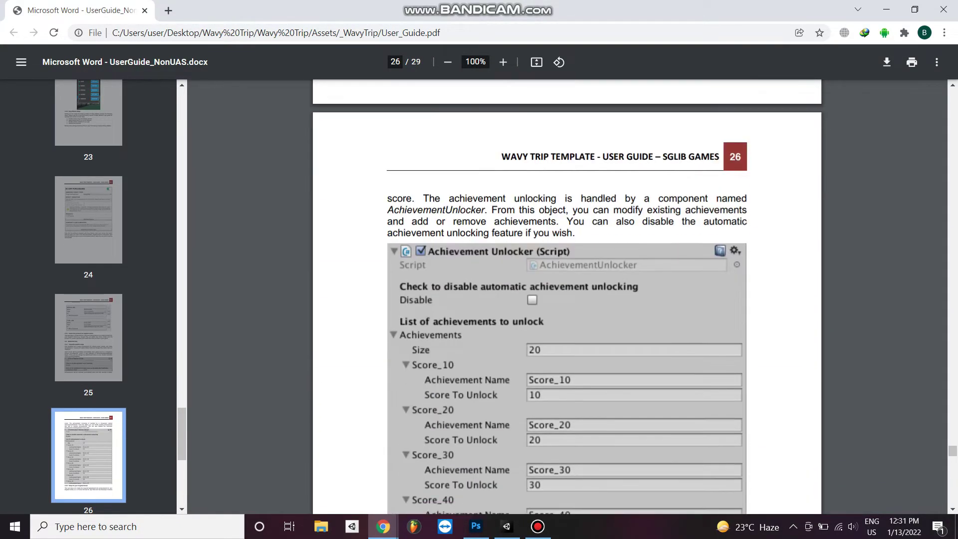
{"action": "scroll", "coordinate": [566, 300], "scroll_direction": "down", "scroll_amount": 5}
{"action": "scroll", "coordinate": [567, 299], "scroll_direction": "down", "scroll_amount": 3}
{"action": "scroll", "coordinate": [566, 300], "scroll_direction": "down", "scroll_amount": 3}
{"action": "scroll", "coordinate": [566, 299], "scroll_direction": "down", "scroll_amount": 6}
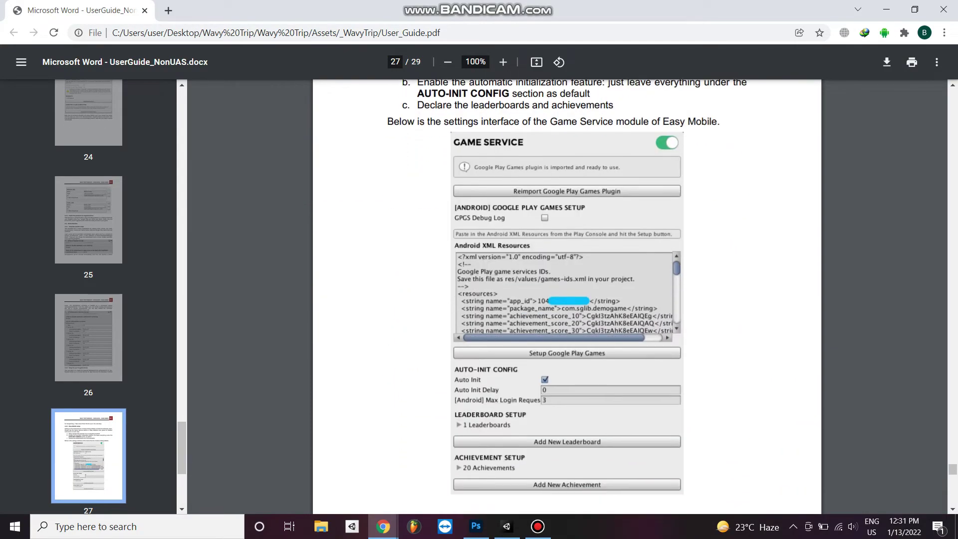
{"action": "scroll", "coordinate": [567, 300], "scroll_direction": "down", "scroll_amount": 5}
{"action": "scroll", "coordinate": [567, 299], "scroll_direction": "down", "scroll_amount": 6}
{"action": "scroll", "coordinate": [567, 300], "scroll_direction": "down", "scroll_amount": 3}
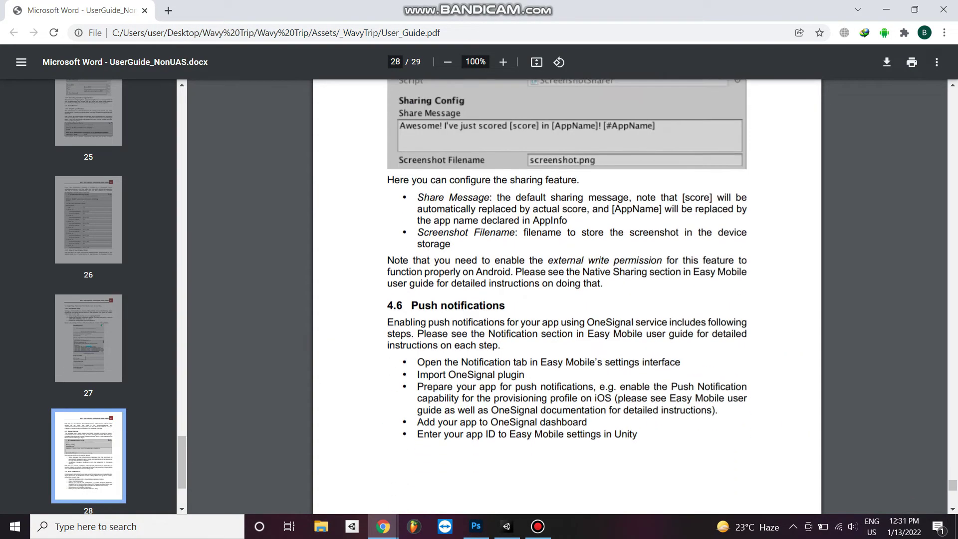
{"action": "scroll", "coordinate": [567, 299], "scroll_direction": "down", "scroll_amount": 2}
{"action": "scroll", "coordinate": [566, 300], "scroll_direction": "down", "scroll_amount": 5}
{"action": "scroll", "coordinate": [567, 299], "scroll_direction": "down", "scroll_amount": 6}
{"action": "scroll", "coordinate": [566, 300], "scroll_direction": "down", "scroll_amount": 1}
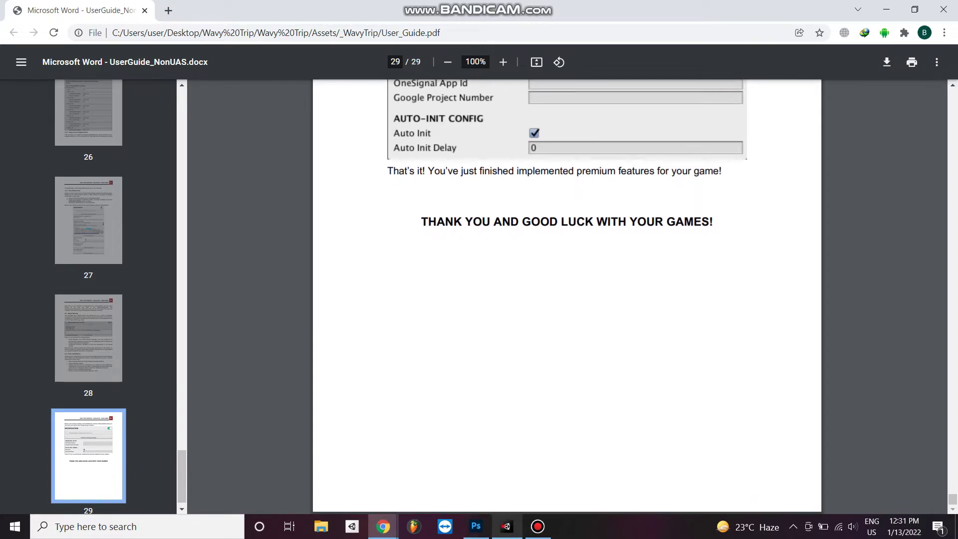
{"action": "key", "text": "alt+Tab"}
Step: Close Project Settings and Build Settings to show the Main scene's Wavy Trip title screen
{"action": "left_click", "coordinate": [951, 10]}
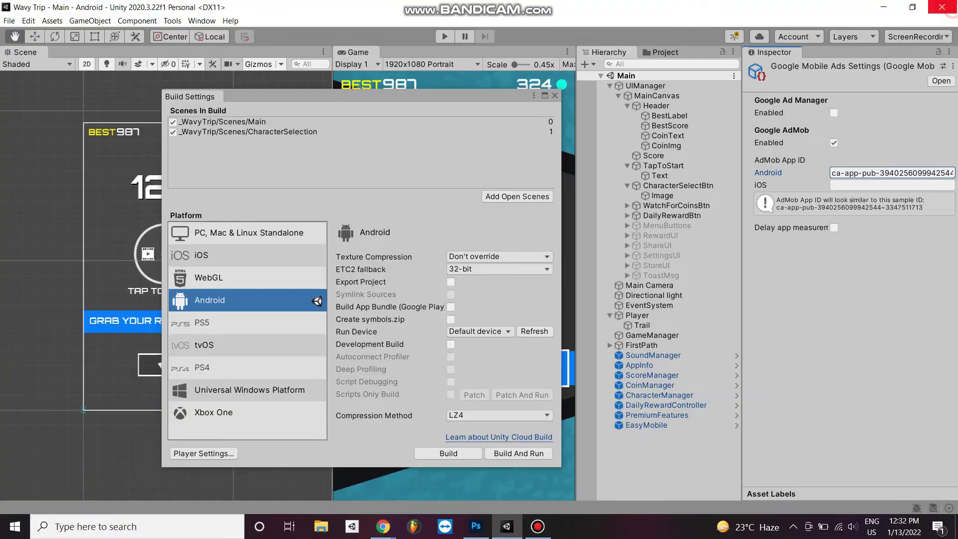
{"action": "left_click", "coordinate": [555, 96]}
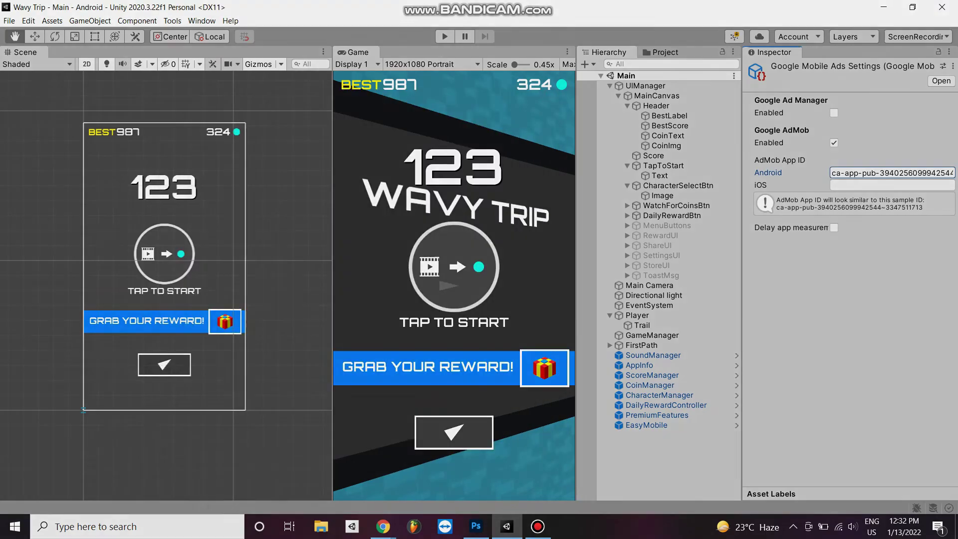